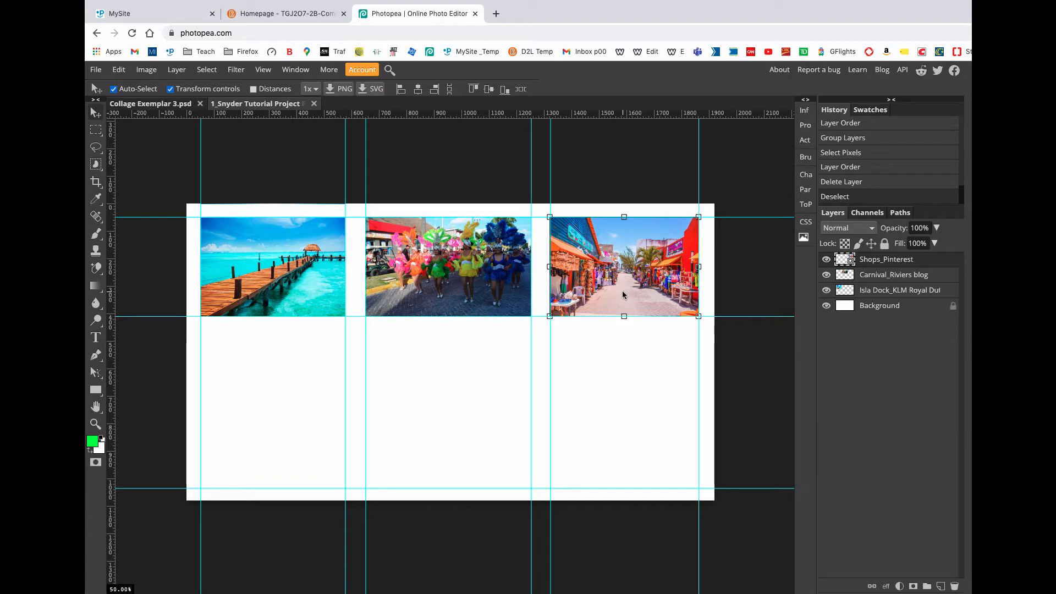
Step: Hide the guides and move the Isla Dock image down so its part above the canvas lies on the page
{"action": "key", "text": "super+semicolon"}
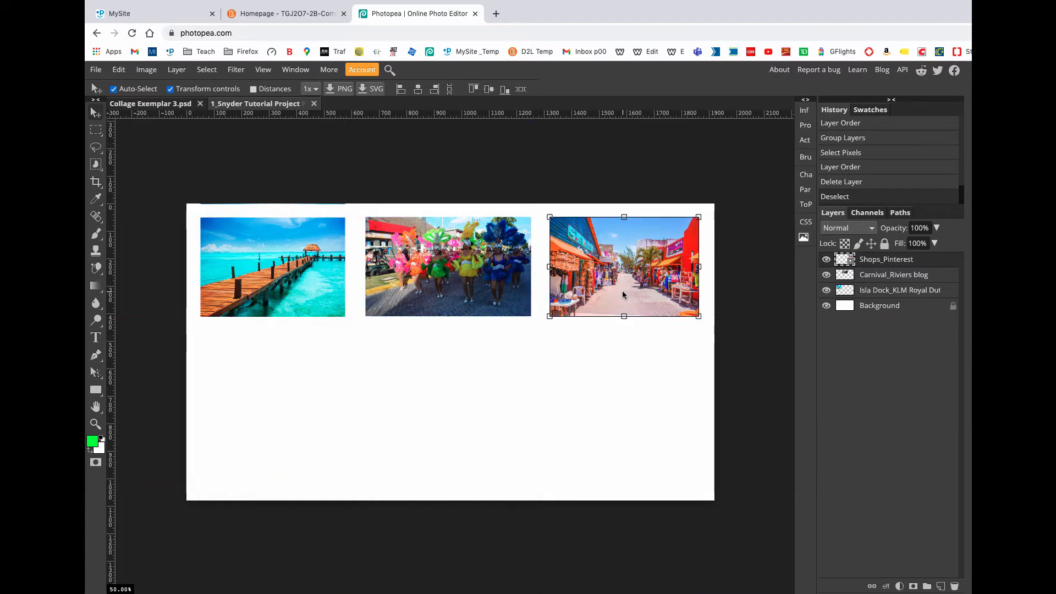
{"action": "left_click", "coordinate": [879, 278]}
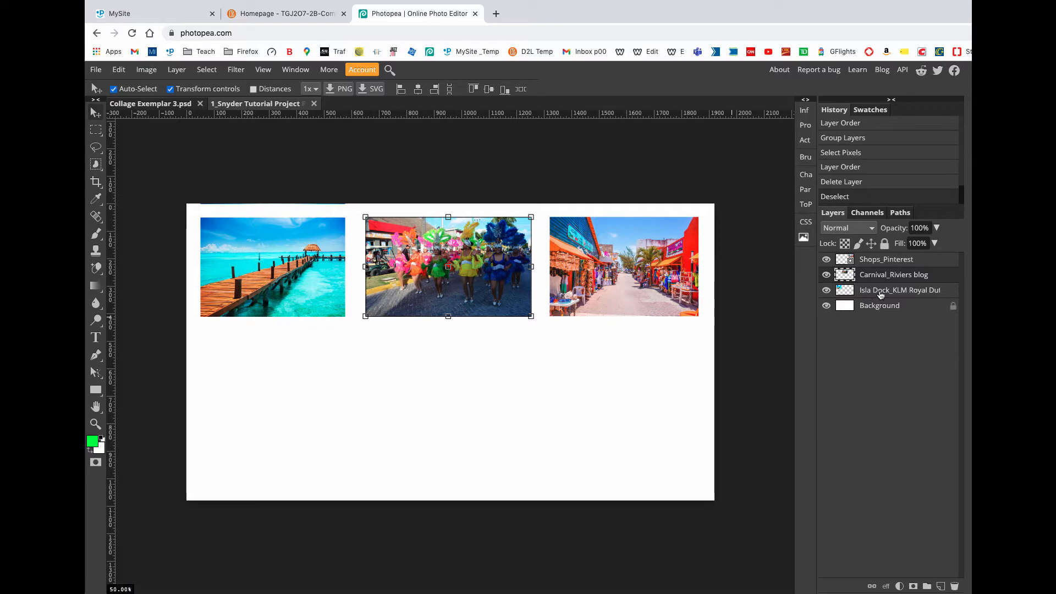
{"action": "left_click", "coordinate": [881, 295]}
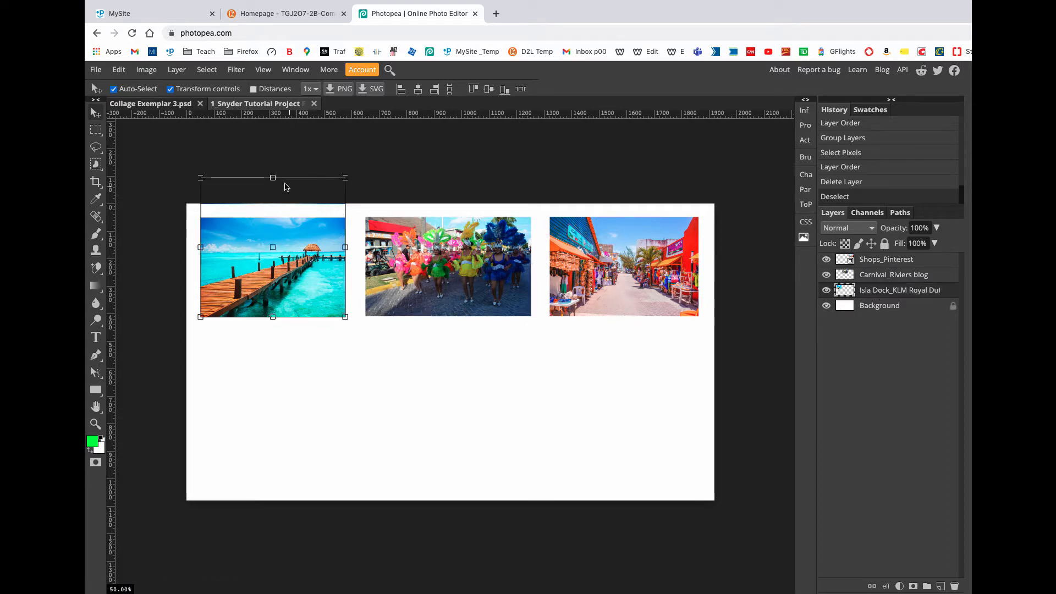
{"action": "left_click_drag", "start_coordinate": [301, 272], "coordinate": [304, 354]}
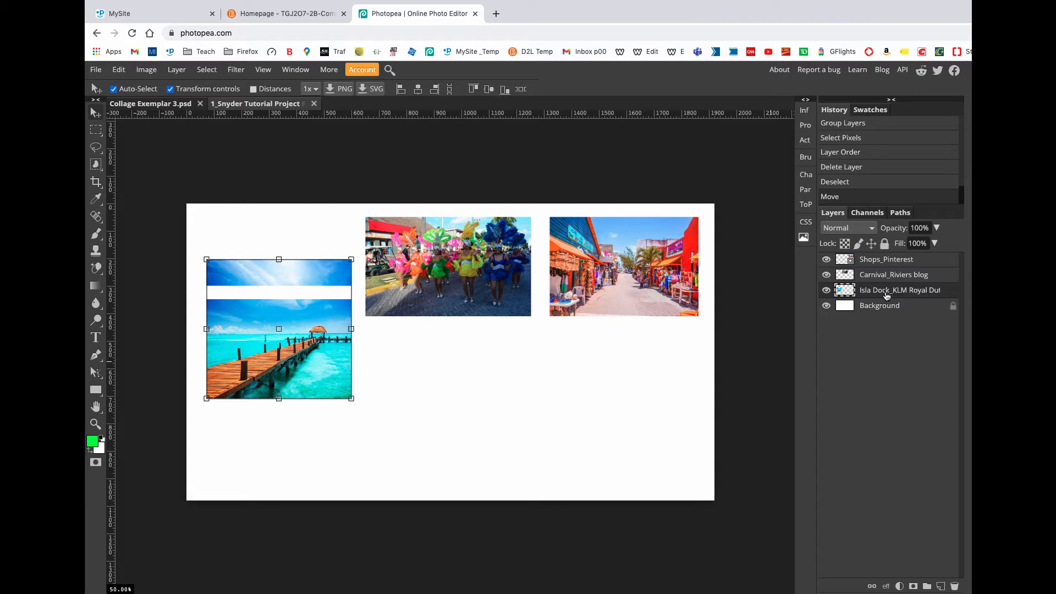
Step: Delete the leftover sky strip above the dock picture using a rectangular selection, and deselect
{"action": "left_click", "coordinate": [96, 132]}
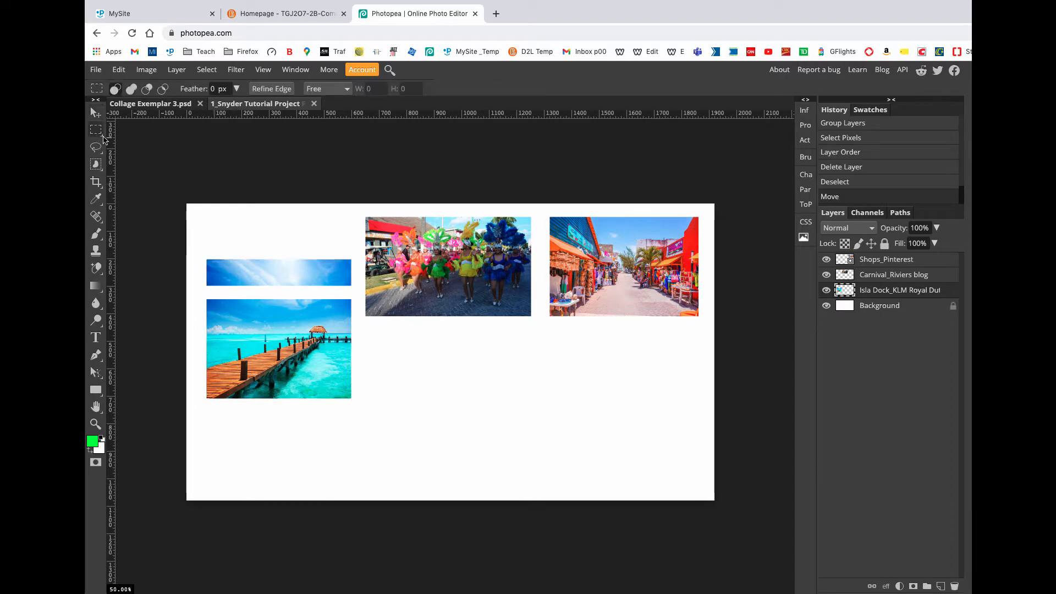
{"action": "left_click_drag", "start_coordinate": [196, 250], "coordinate": [573, 290]}
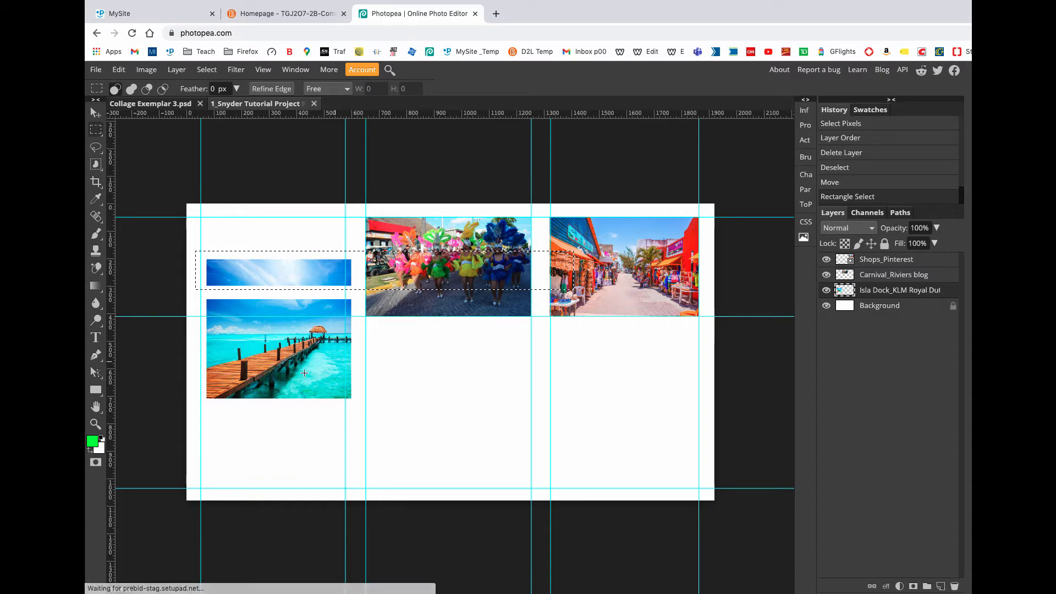
{"action": "key", "text": "Delete"}
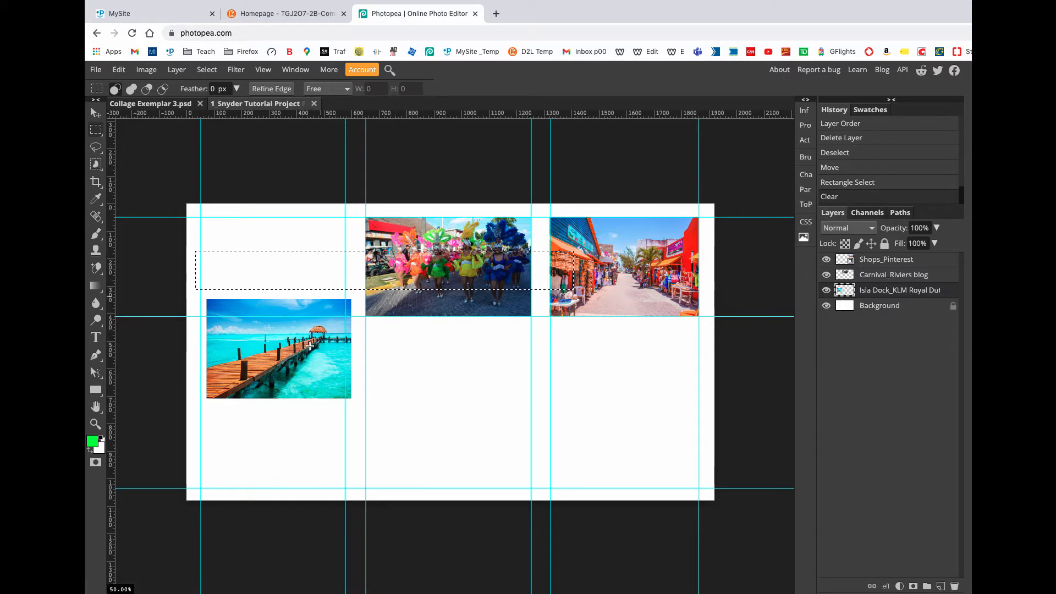
{"action": "left_click", "coordinate": [207, 70]}
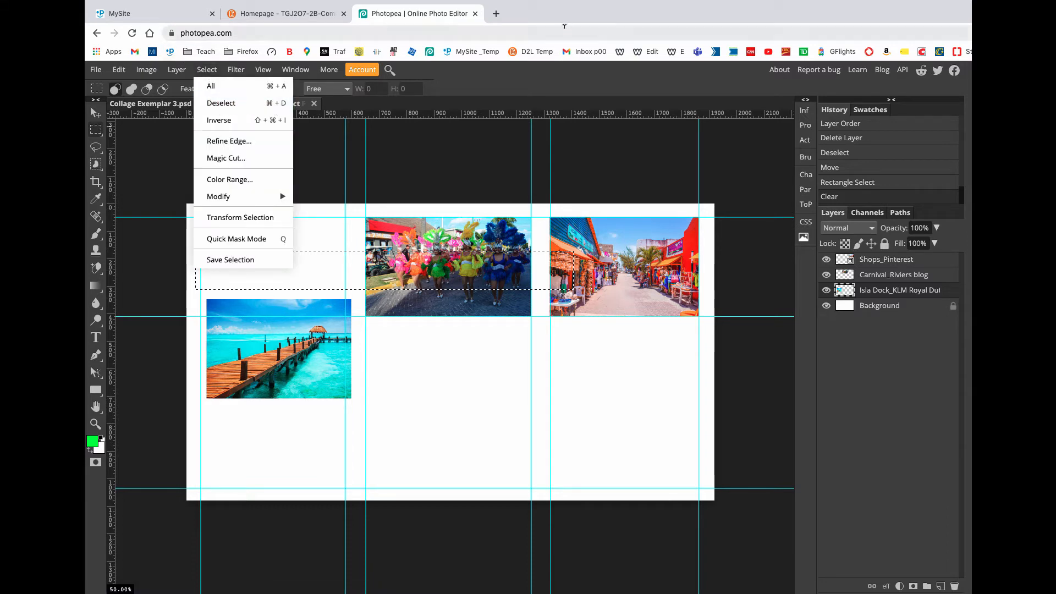
{"action": "left_click", "coordinate": [506, 80]}
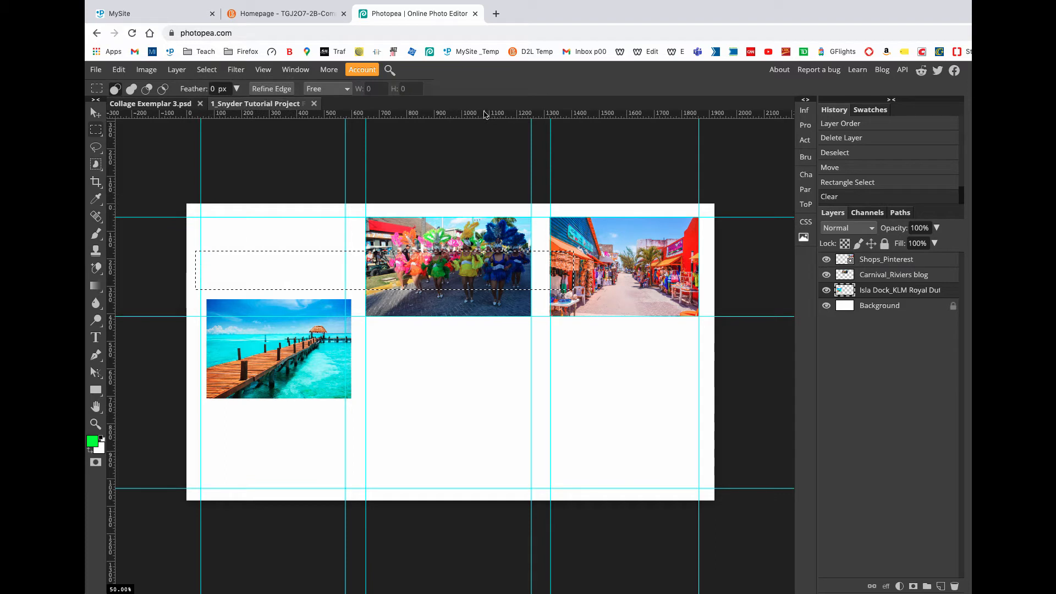
{"action": "key", "text": "ctrl+d"}
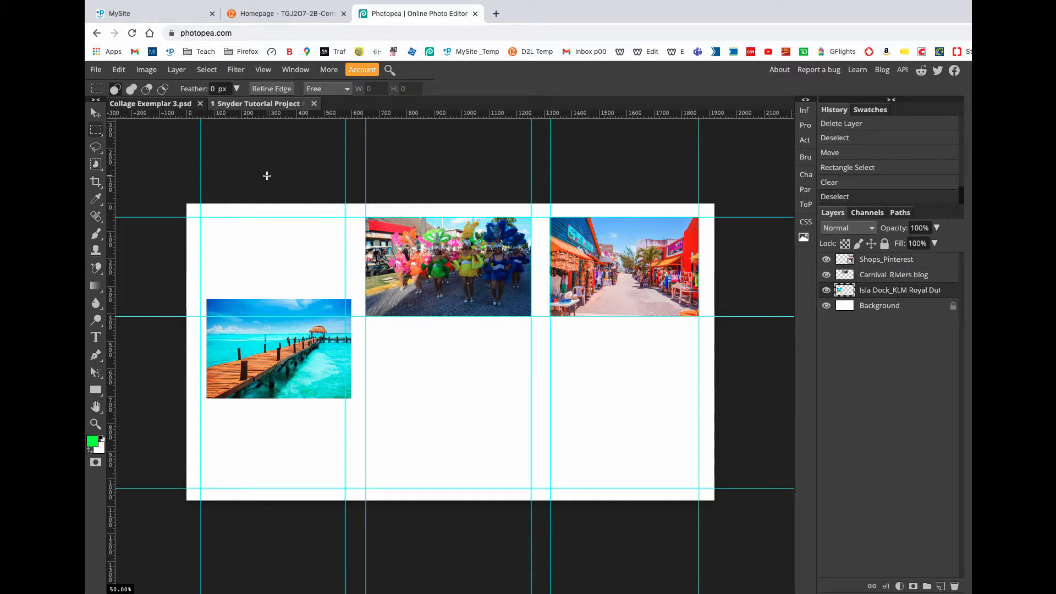
Step: Move the dock picture back into the upper-left guide frame and check its alignment with the guides
{"action": "key", "text": "v"}
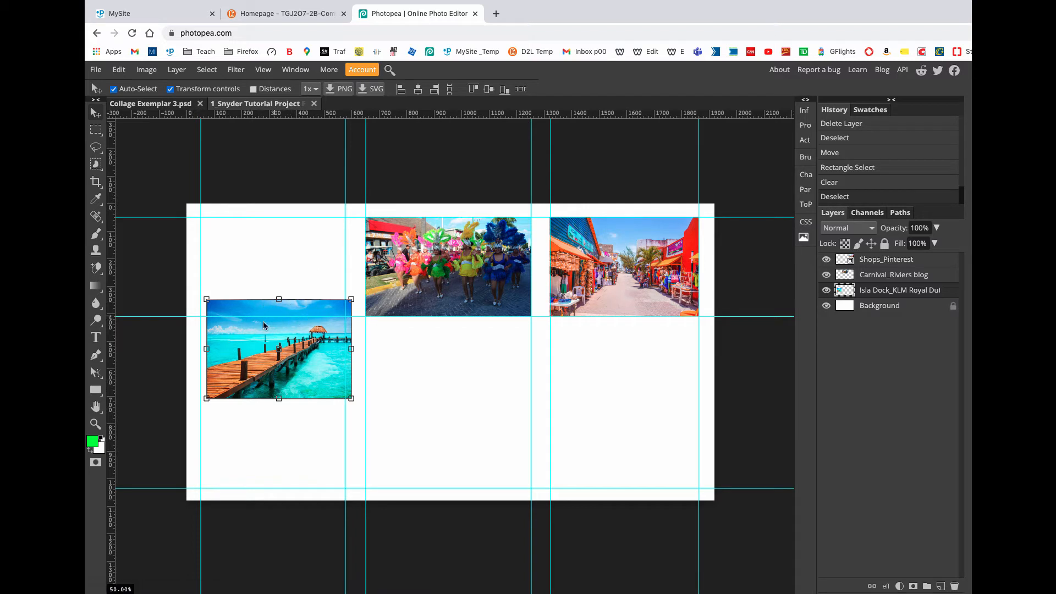
{"action": "left_click_drag", "start_coordinate": [295, 375], "coordinate": [307, 298]}
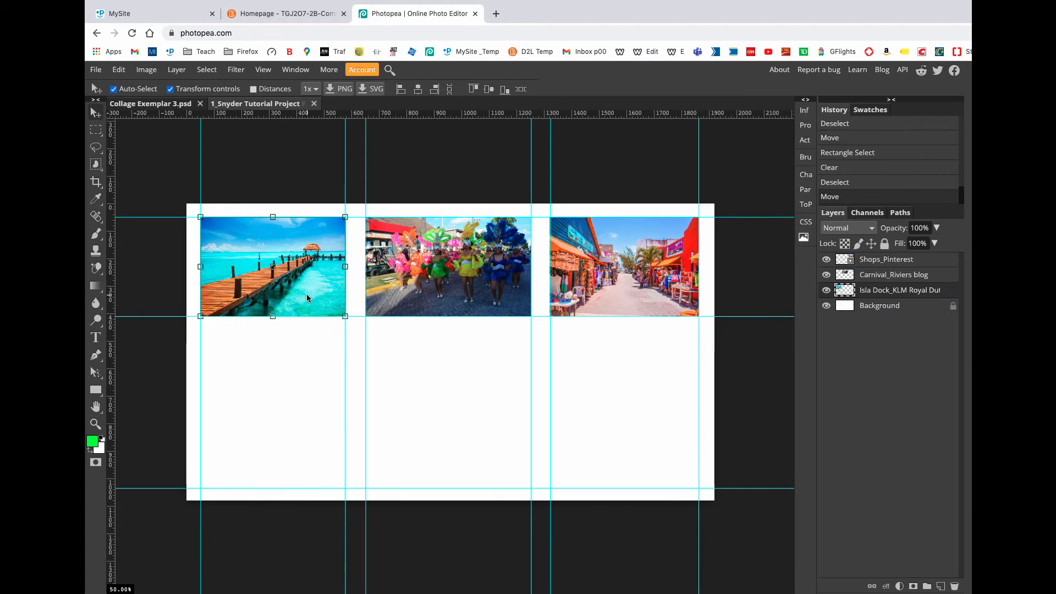
{"action": "key", "text": "super+plus"}
{"action": "key", "text": "super+plus"}
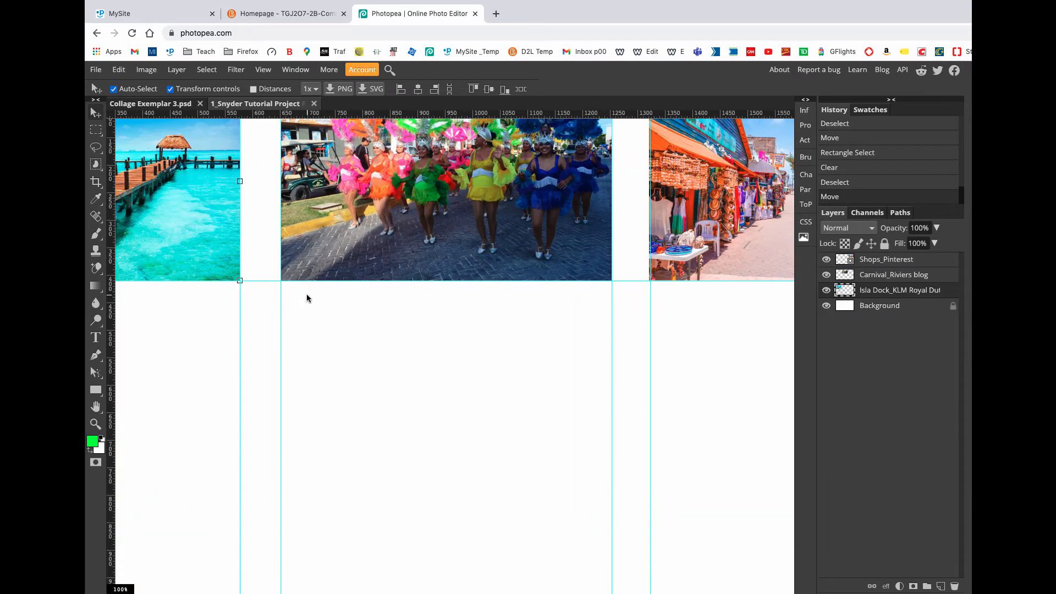
{"action": "left_click_drag", "start_coordinate": [215, 260], "coordinate": [468, 384]}
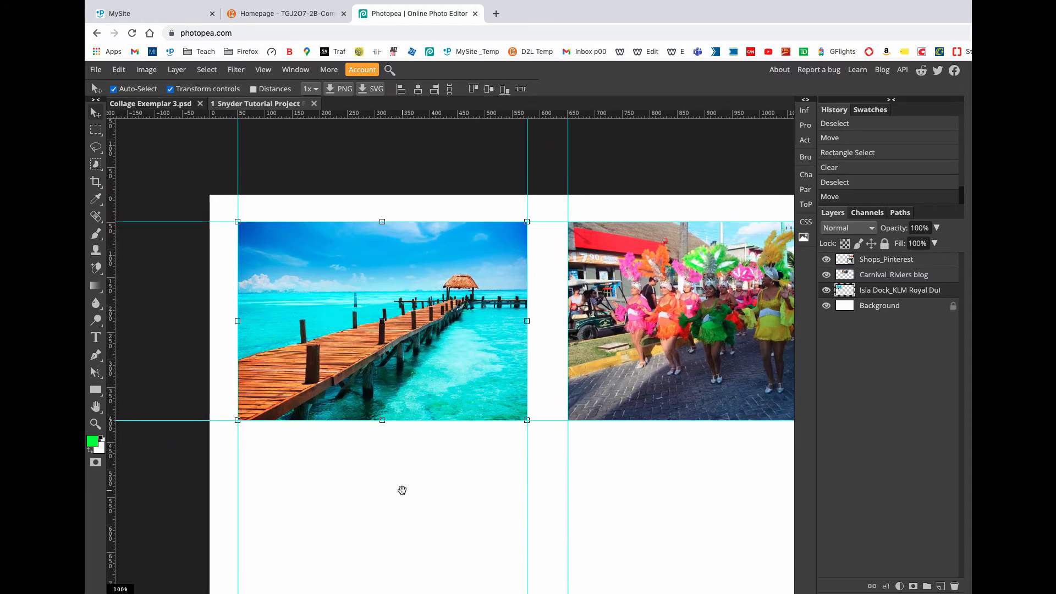
{"action": "key", "text": "ctrl+plus"}
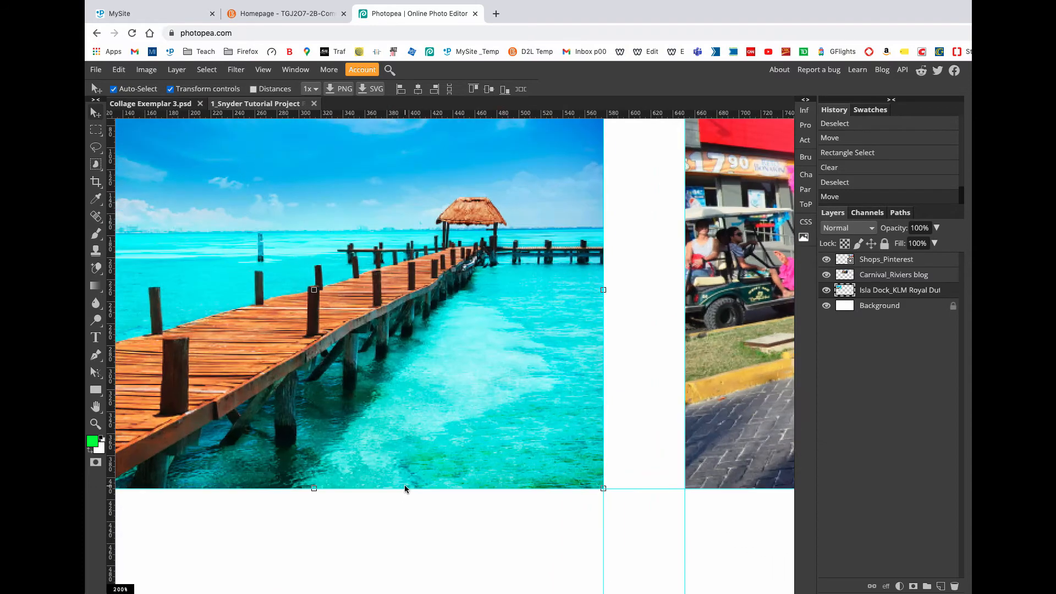
{"action": "left_click_drag", "start_coordinate": [313, 344], "coordinate": [479, 456]}
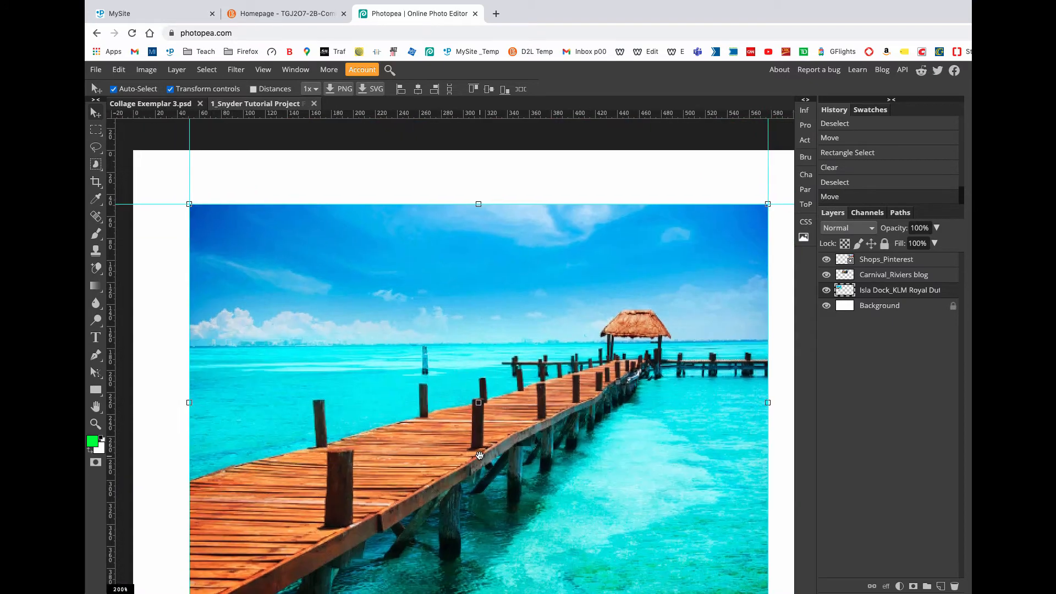
Step: Turn off the transform controls and hide the guides for a clean view of the whole collage
{"action": "left_click", "coordinate": [171, 89]}
{"action": "key", "text": "ctrl+minus"}
{"action": "key", "text": "ctrl+minus"}
{"action": "key", "text": "ctrl+minus"}
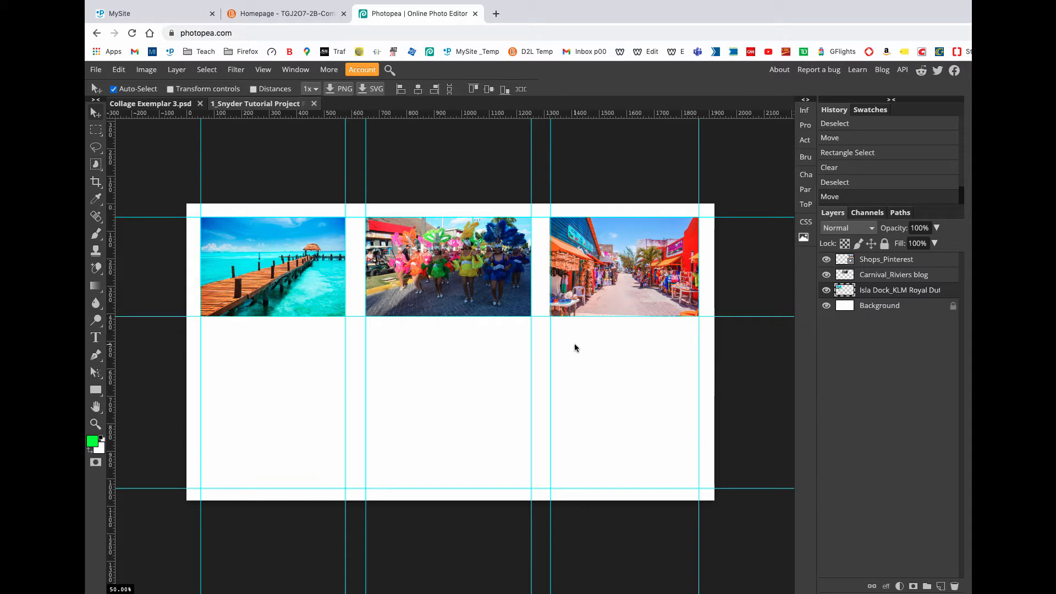
{"action": "key", "text": "ctrl+semicolon"}
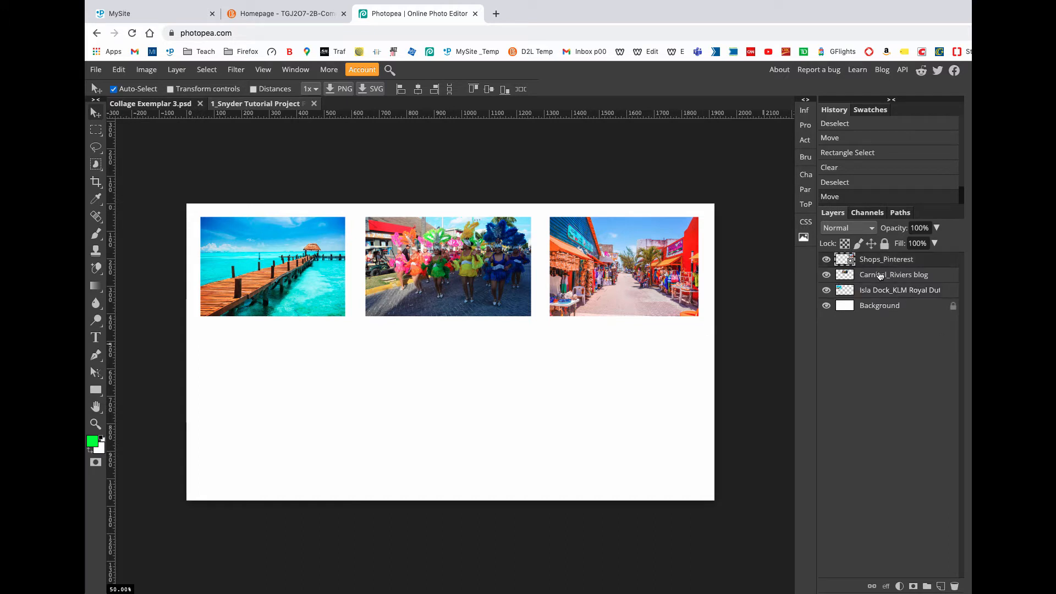
Step: Unlock the Background layer and apply the full lock to it
{"action": "left_click", "coordinate": [889, 312]}
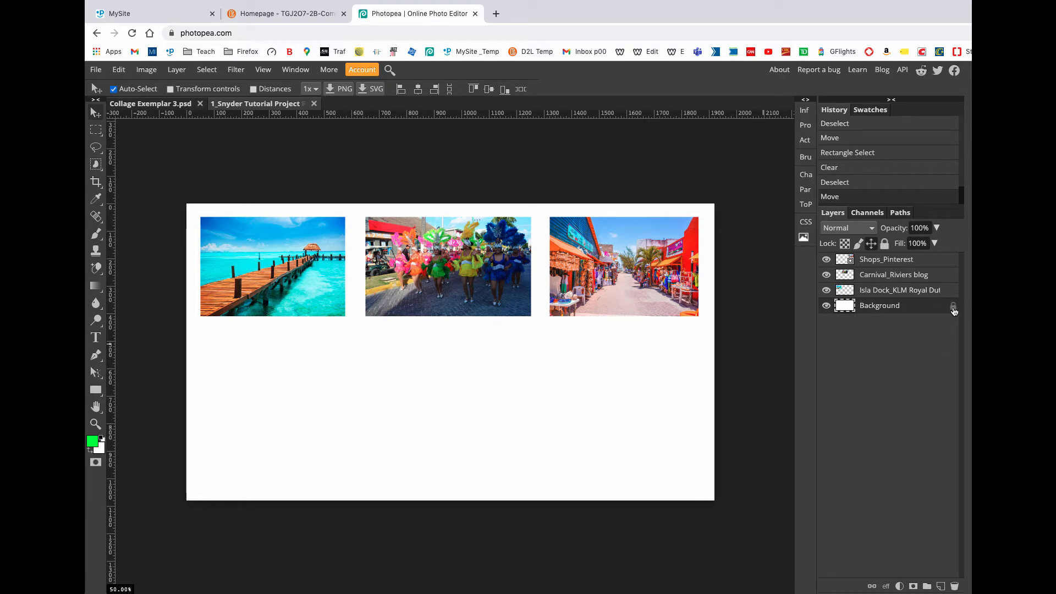
{"action": "left_click", "coordinate": [953, 308]}
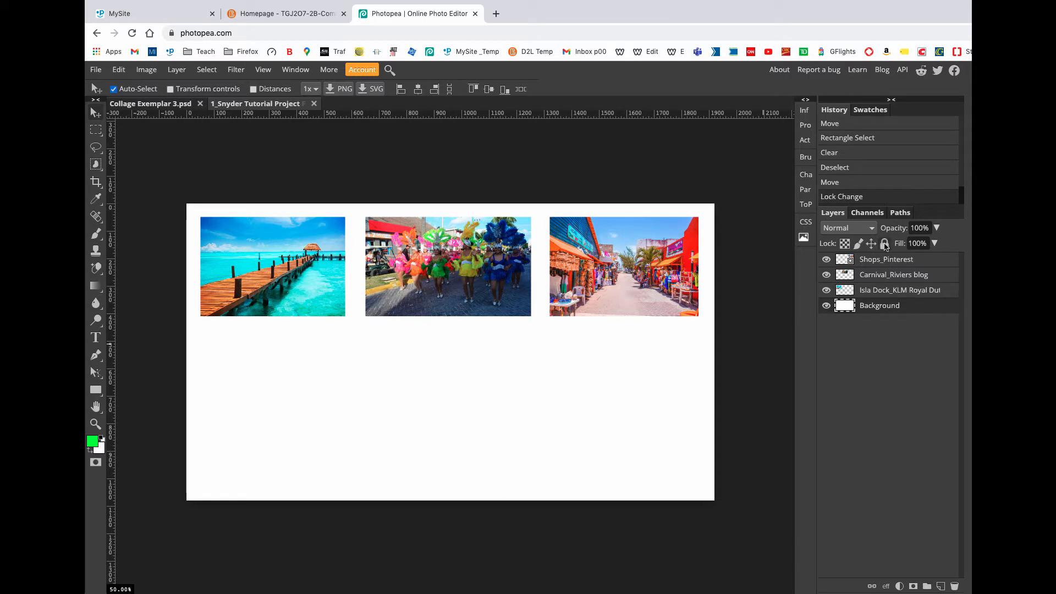
{"action": "left_click", "coordinate": [885, 246]}
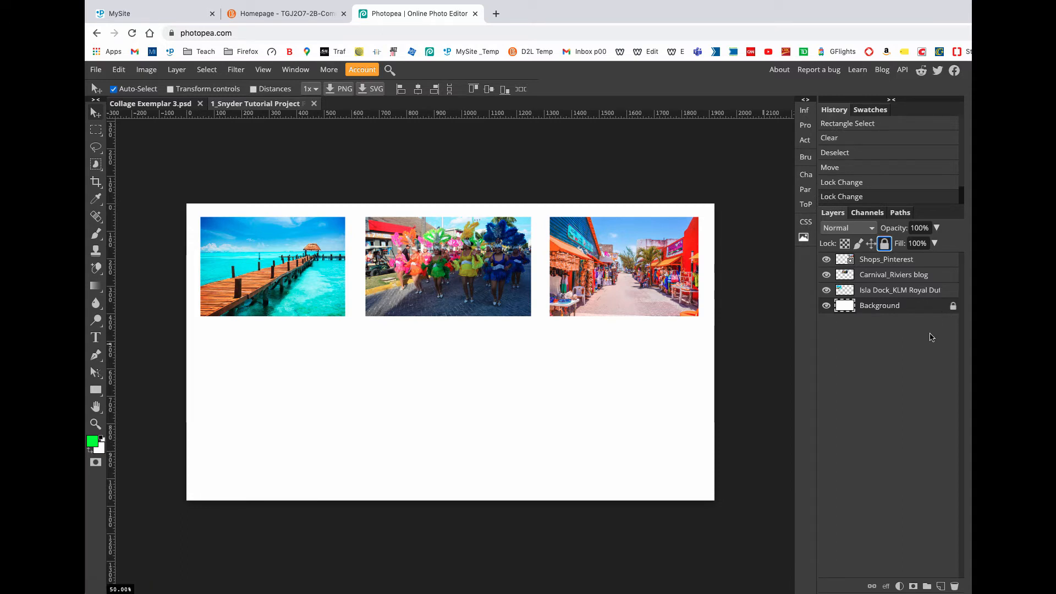
{"action": "left_click", "coordinate": [911, 295]}
{"action": "left_click", "coordinate": [907, 275]}
{"action": "left_click", "coordinate": [906, 264]}
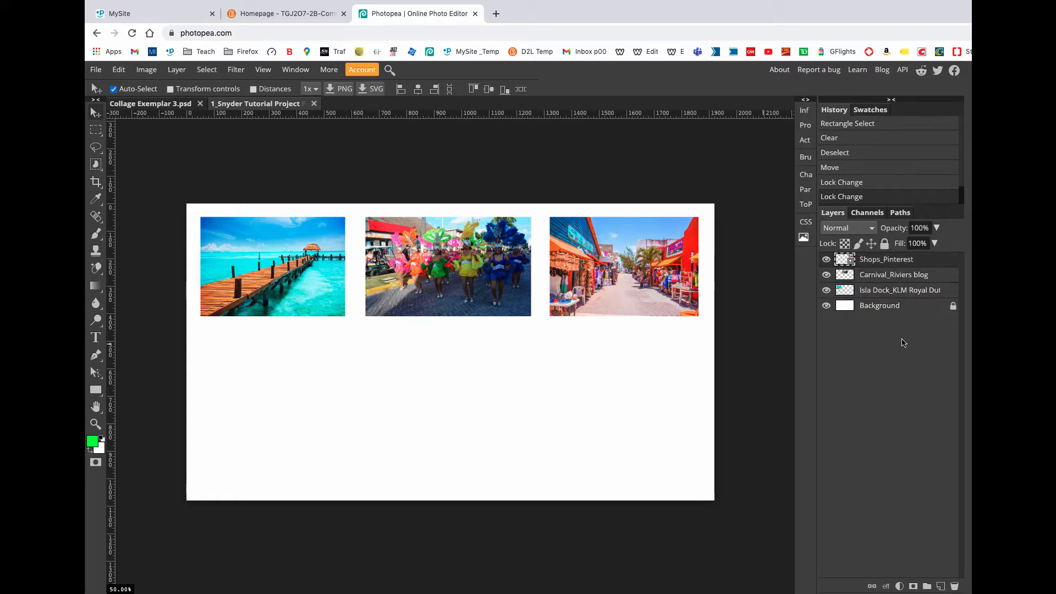
Step: Rename the dock picture's layer as Isla Dock
{"action": "left_click", "coordinate": [889, 295]}
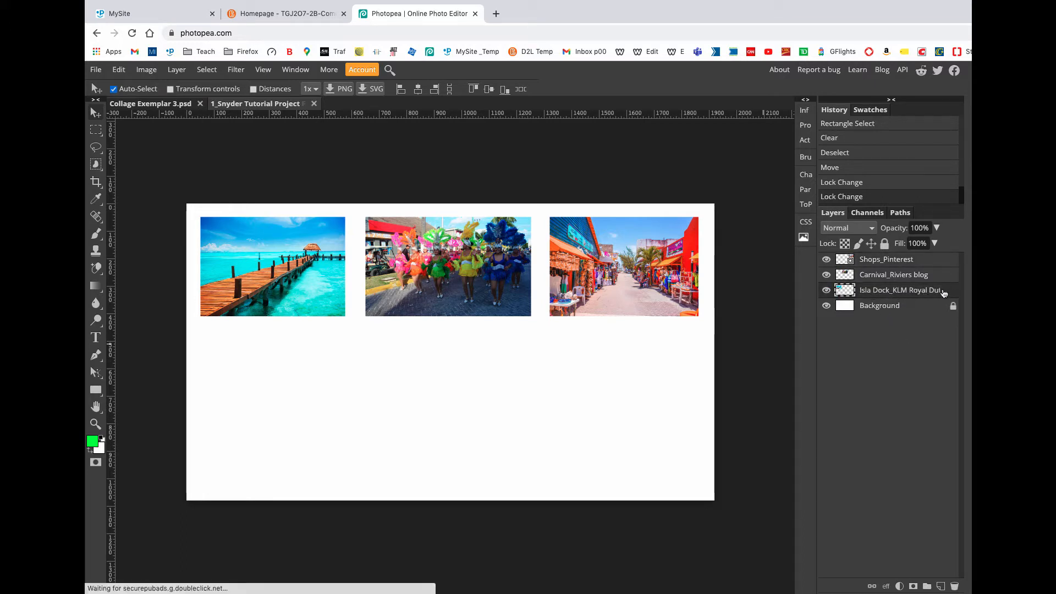
{"action": "double_click", "coordinate": [892, 292]}
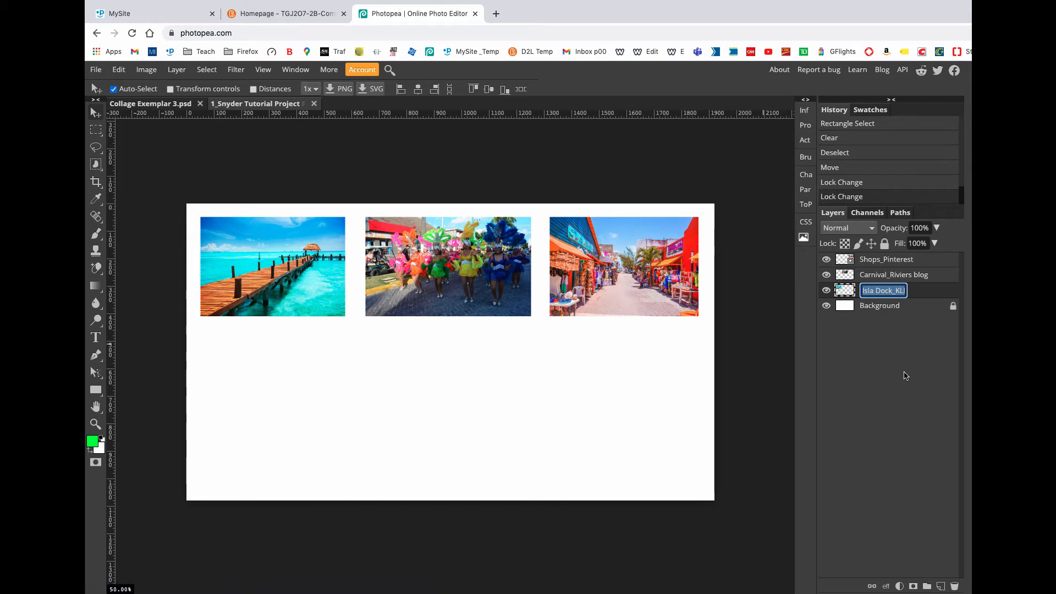
{"action": "key", "text": "BackSpace"}
{"action": "key", "text": "super+z"}
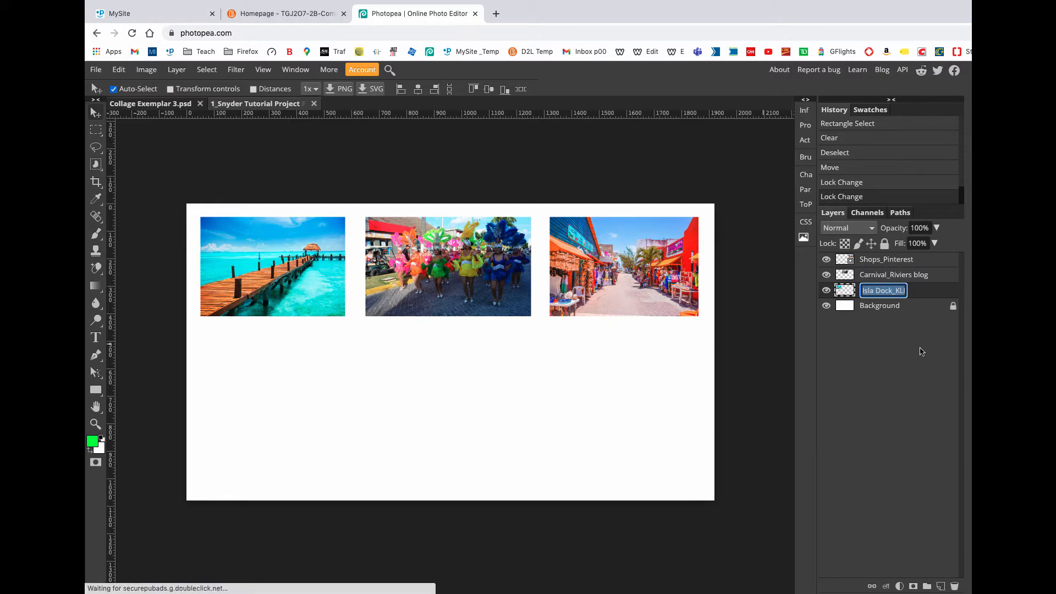
{"action": "key", "text": "BackSpace"}
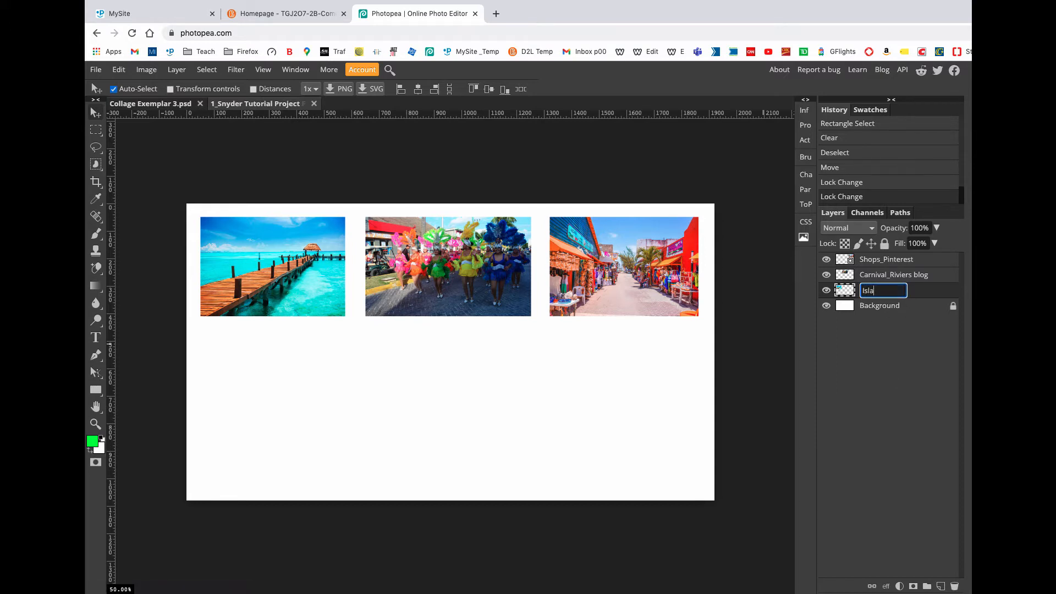
{"action": "type", "text": "Isla Dock"}
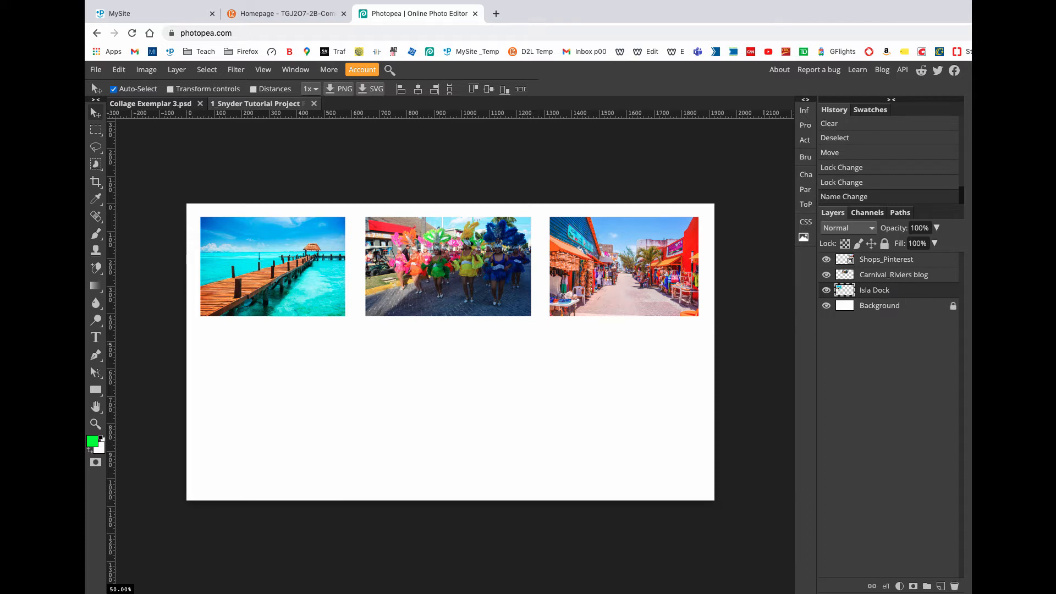
{"action": "double_click", "coordinate": [881, 276]}
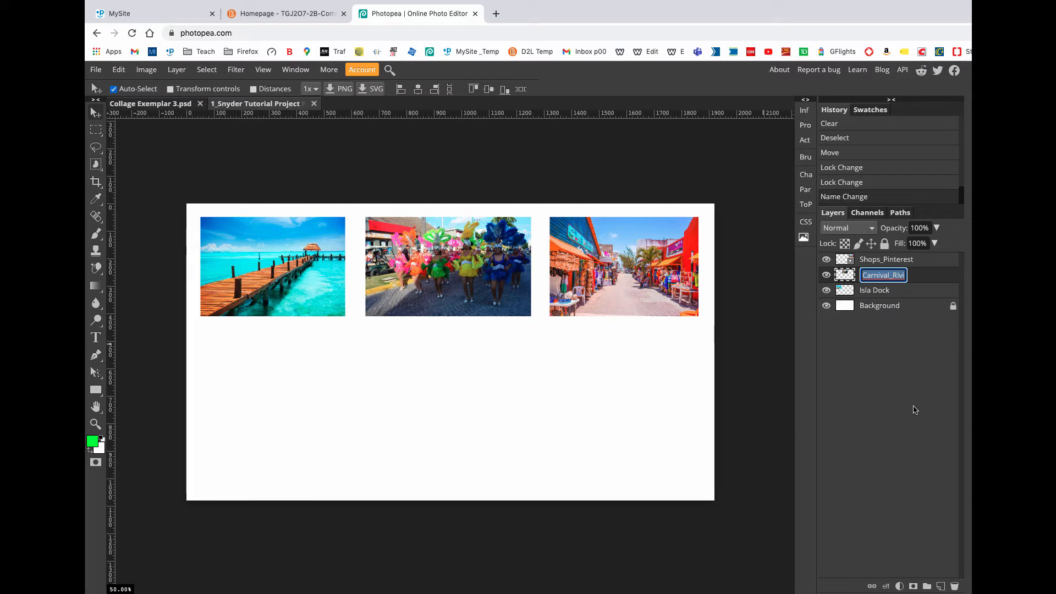
{"action": "left_click", "coordinate": [916, 351]}
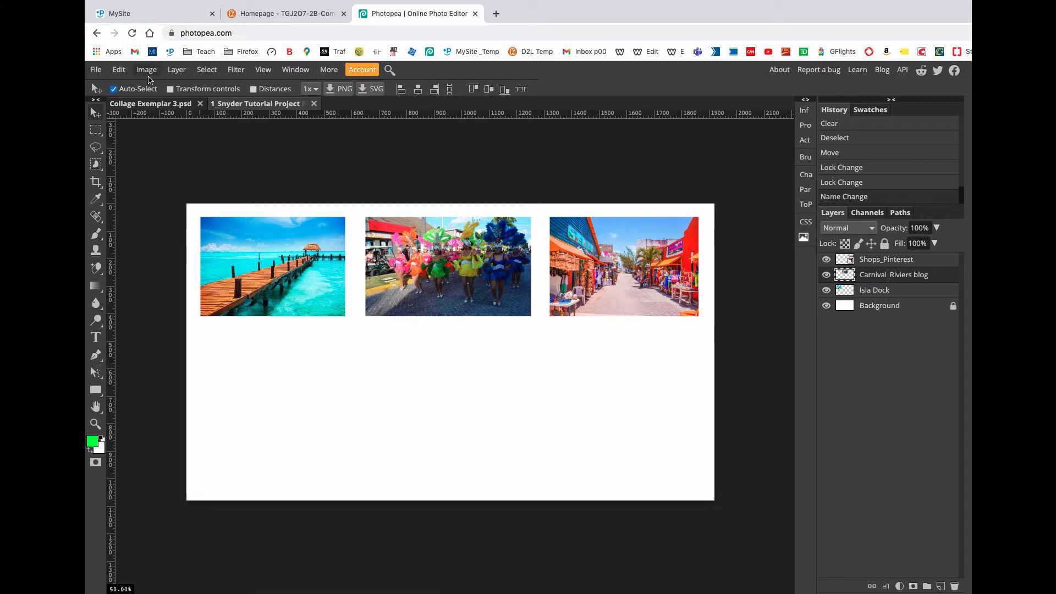
{"action": "left_click", "coordinate": [170, 89]}
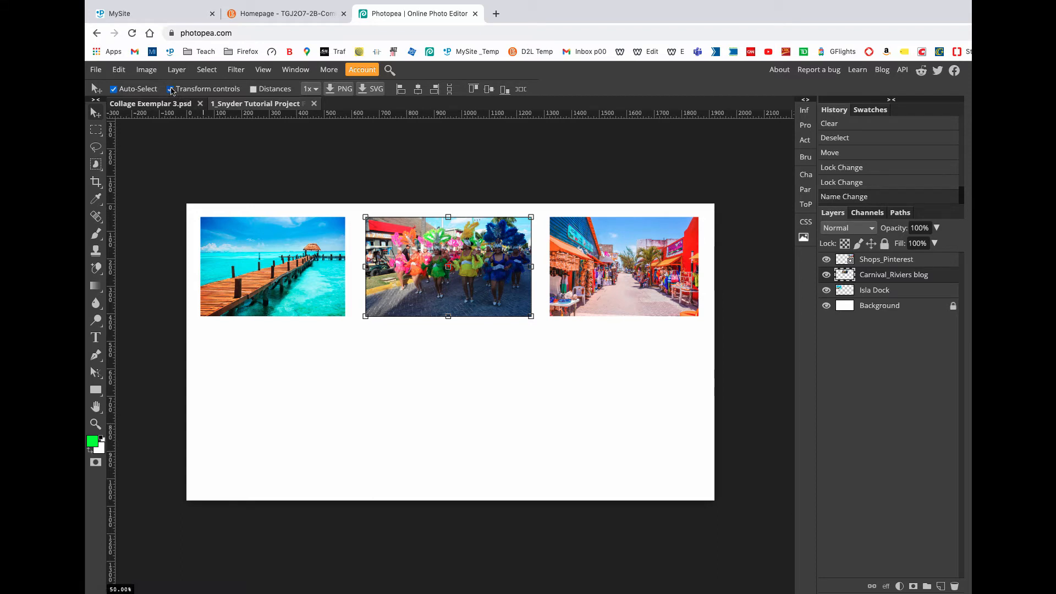
{"action": "left_click", "coordinate": [170, 90]}
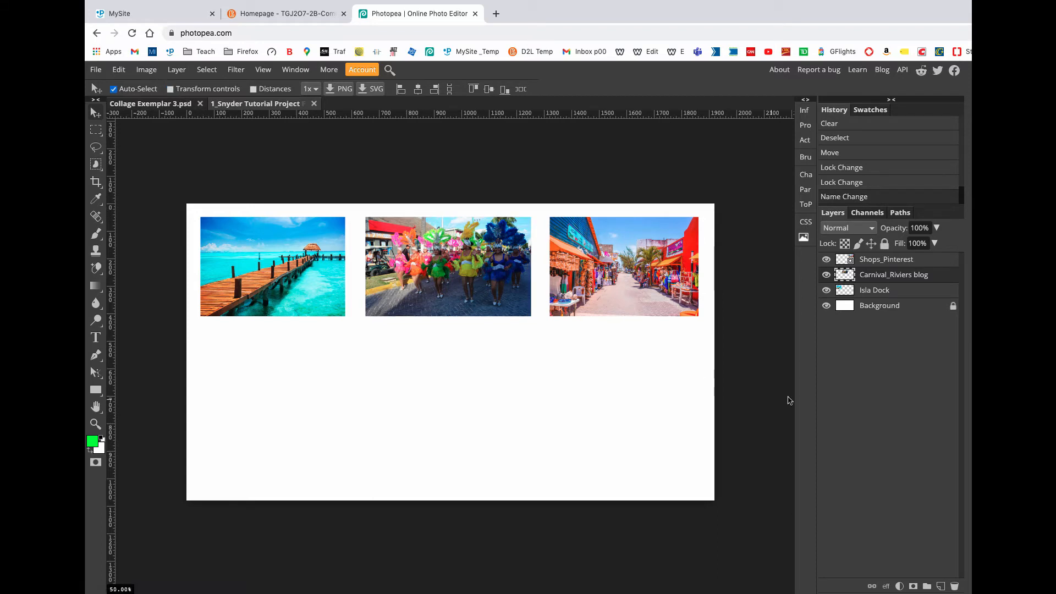
Step: Rename the Carnival_Riviers blog layer as Dancers
{"action": "double_click", "coordinate": [880, 276]}
{"action": "type", "text": "Dancers"}
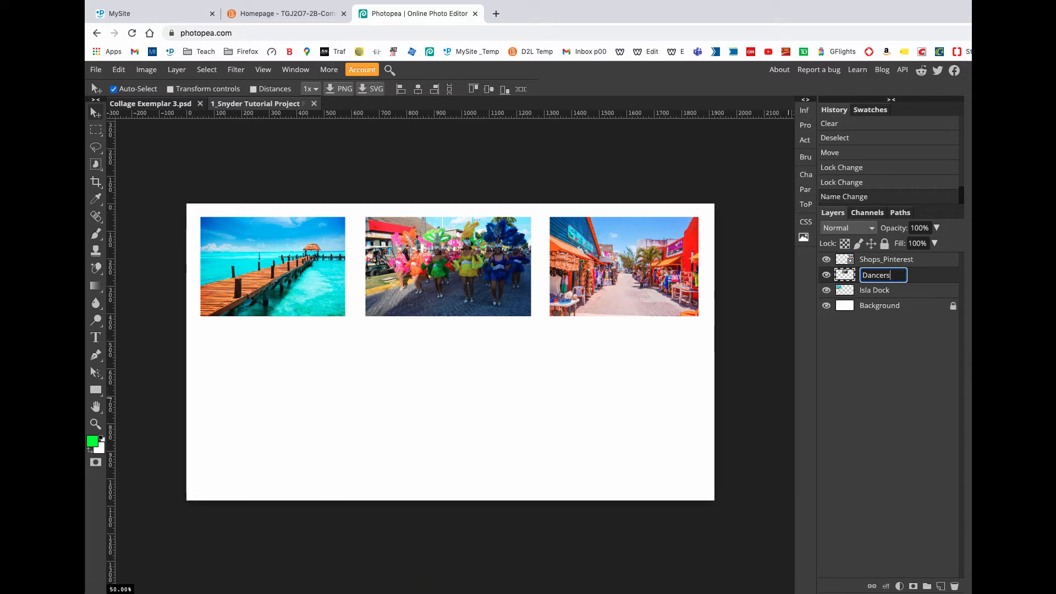
{"action": "key", "text": "Return"}
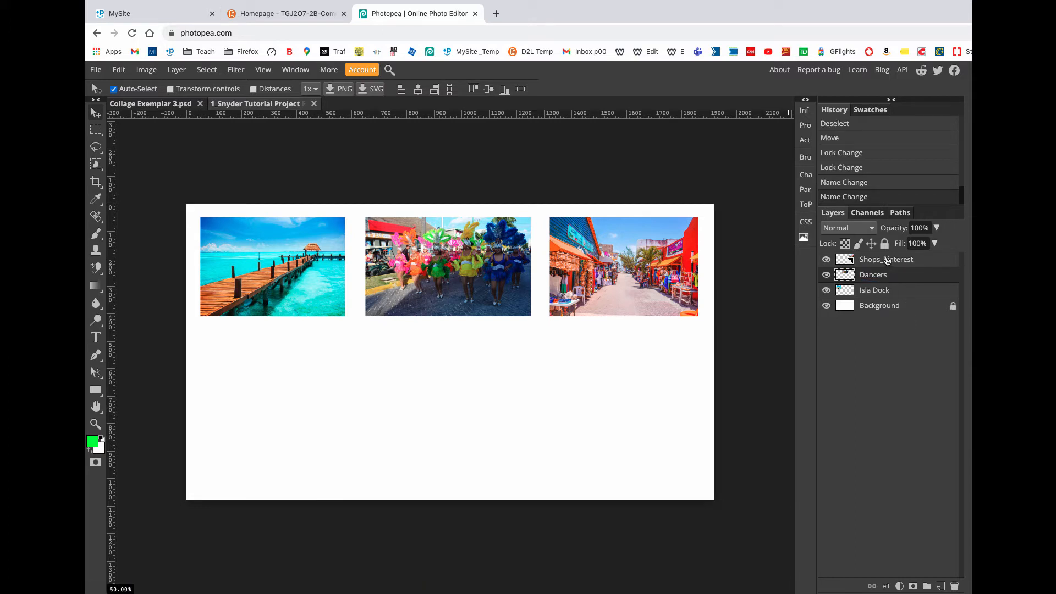
Step: Rename the Shops_Pinterest layer as Shops
{"action": "left_click", "coordinate": [887, 260]}
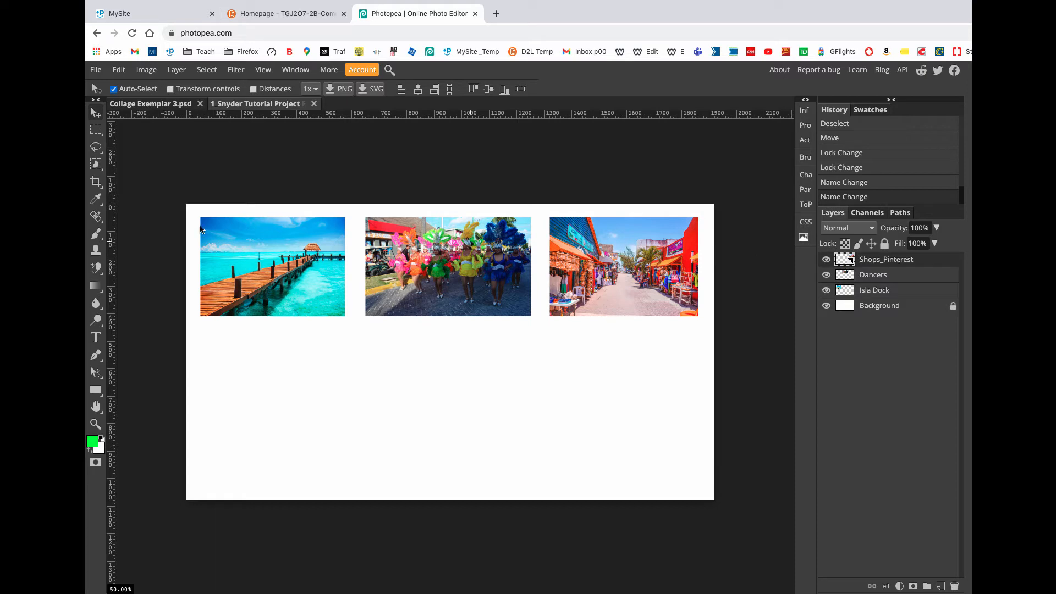
{"action": "double_click", "coordinate": [890, 260]}
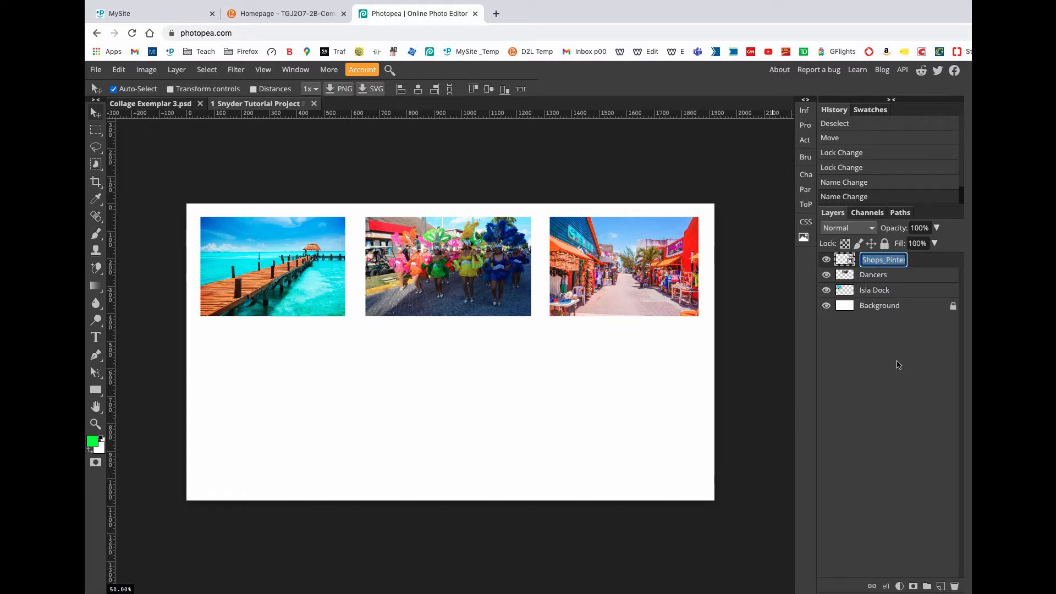
{"action": "type", "text": "Shops"}
{"action": "key", "text": "Return"}
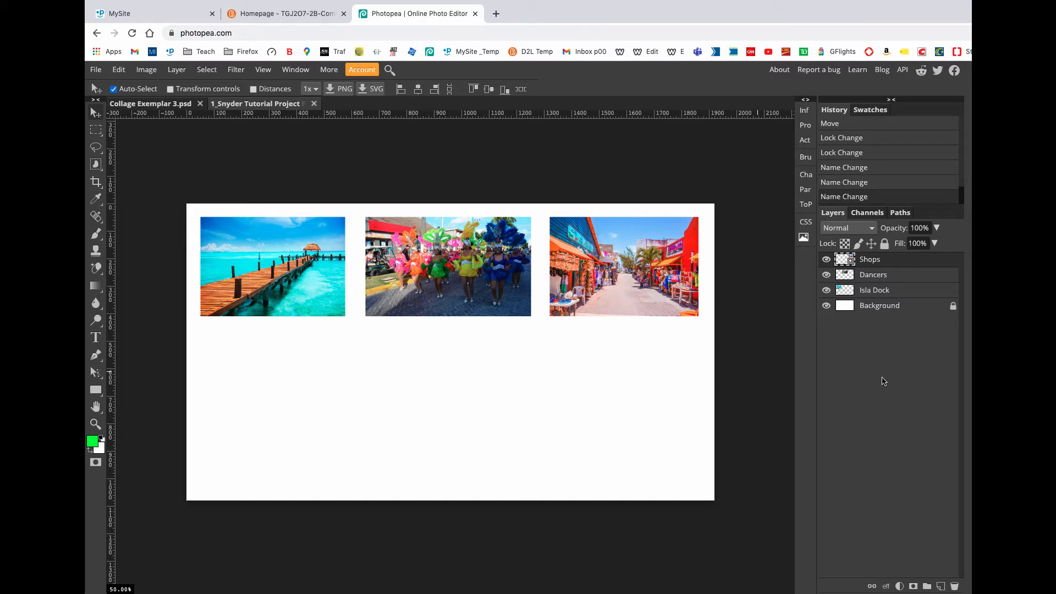
Step: Delete the Shops layer and undo the deletion
{"action": "right_click", "coordinate": [888, 261]}
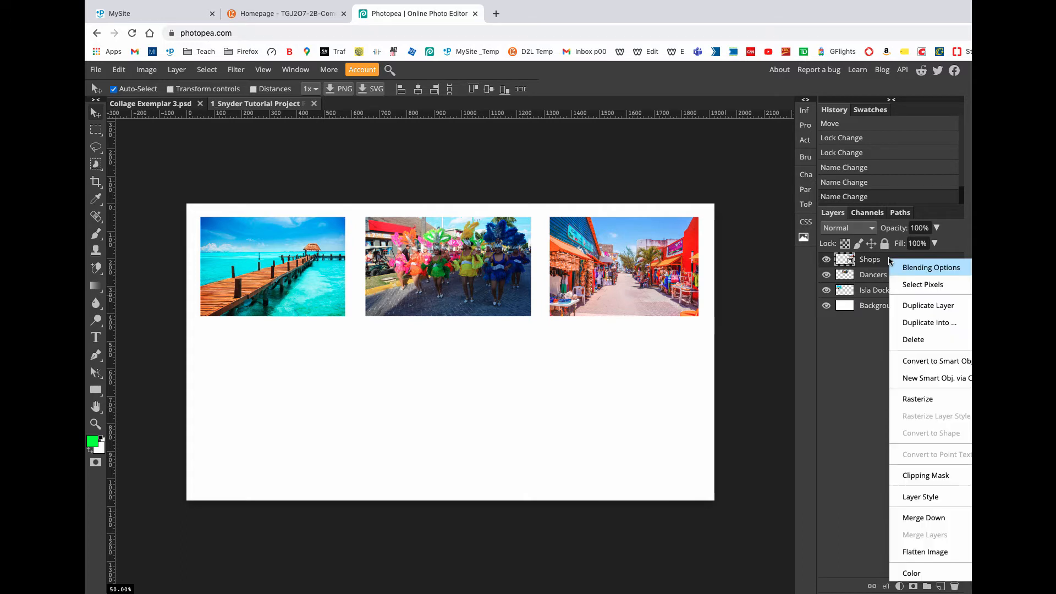
{"action": "left_click", "coordinate": [912, 341]}
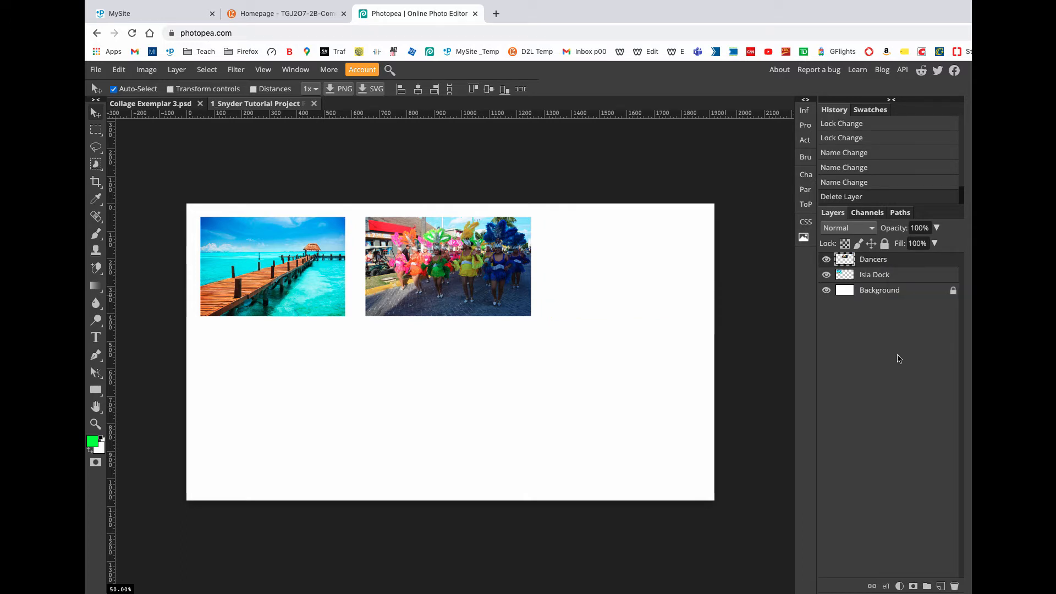
{"action": "key", "text": "ctrl+z"}
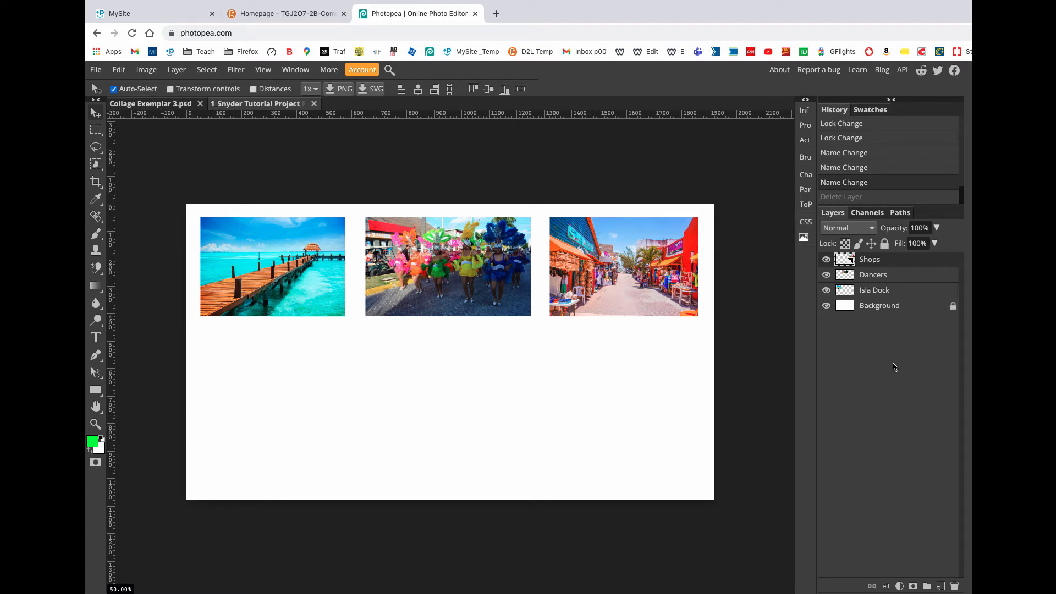
Step: Undo the renames of the three picture layers one by one and redo all of them
{"action": "key", "text": "ctrl+z"}
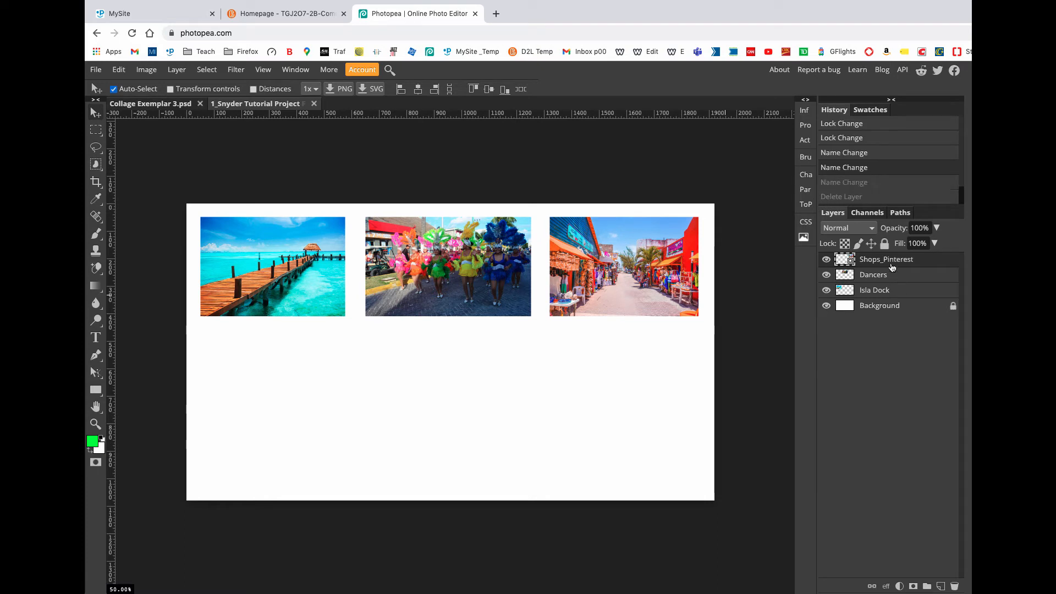
{"action": "key", "text": "ctrl+z"}
{"action": "key", "text": "ctrl+z"}
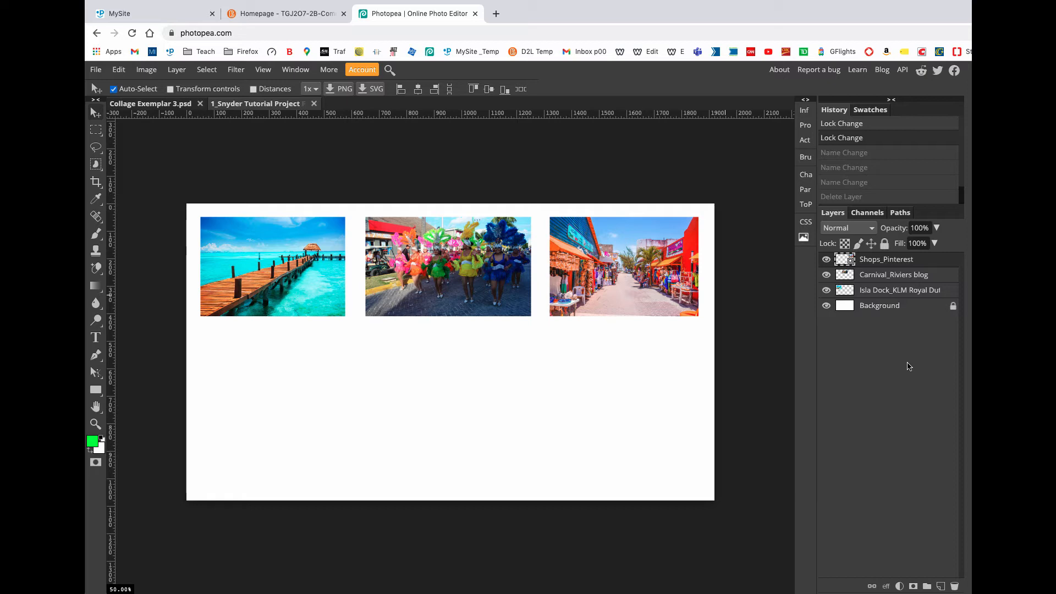
{"action": "left_click", "coordinate": [909, 290]}
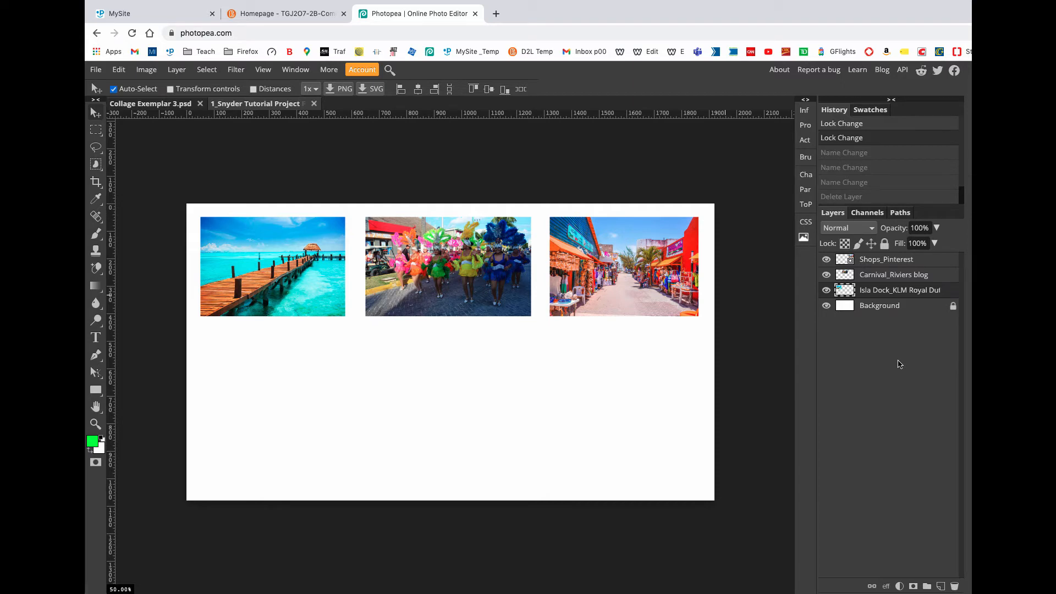
{"action": "key", "text": "super+shift+z"}
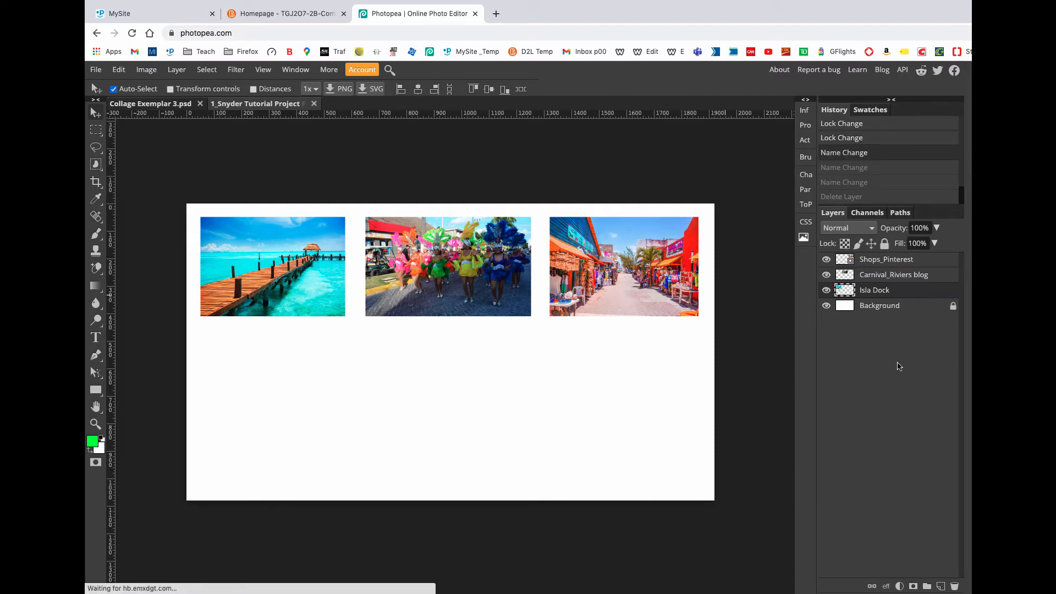
{"action": "key", "text": "super+shift+z"}
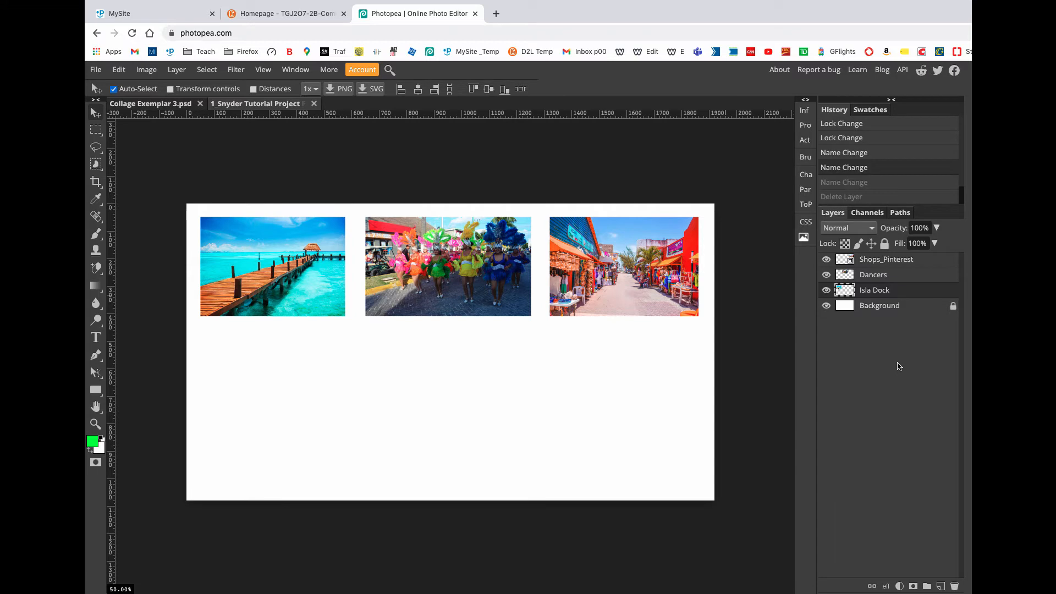
{"action": "key", "text": "super+shift+z"}
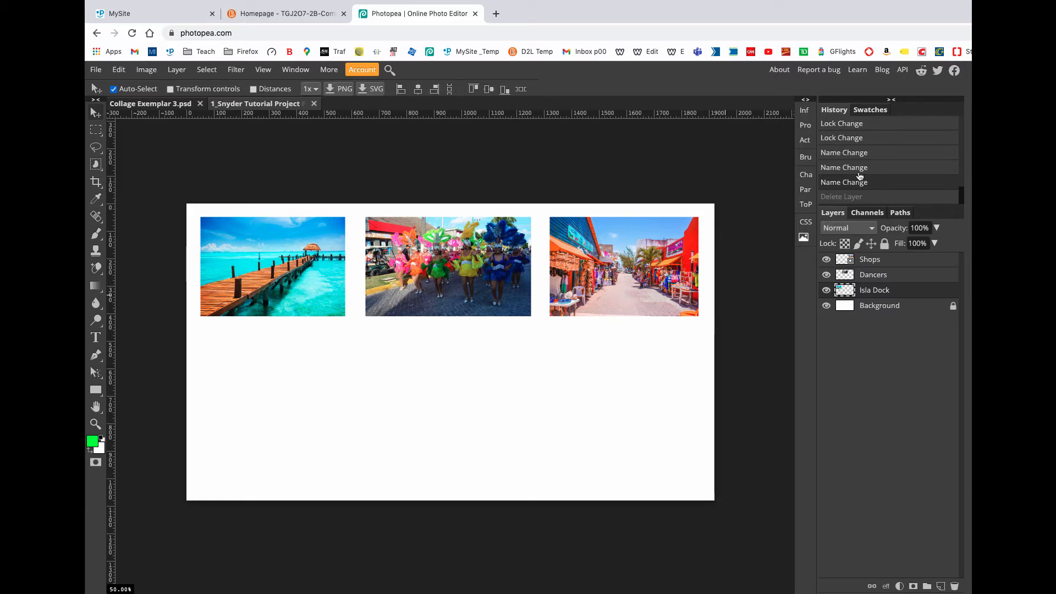
Step: Try two ways of deleting the Shops layer, undoing the deletion after each one
{"action": "right_click", "coordinate": [881, 261]}
{"action": "left_click", "coordinate": [902, 340]}
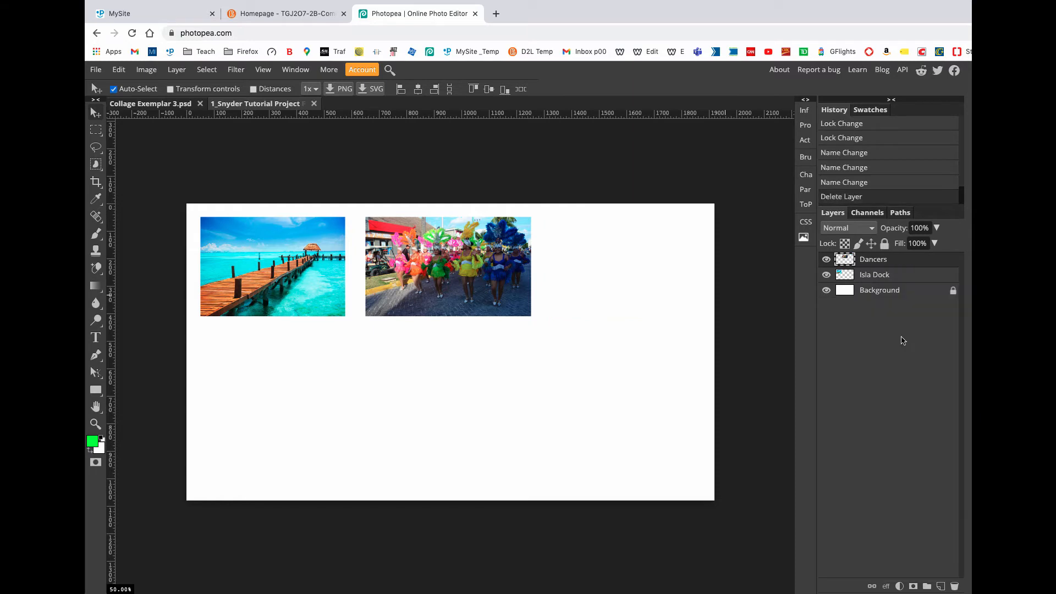
{"action": "key", "text": "ctrl+z"}
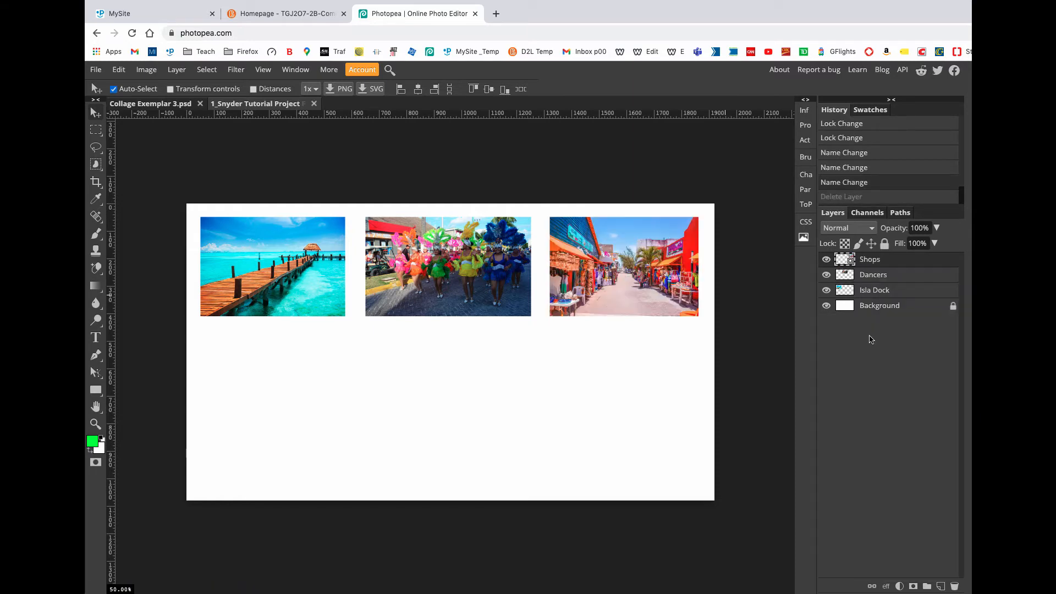
{"action": "left_click_drag", "start_coordinate": [879, 254], "coordinate": [954, 586]}
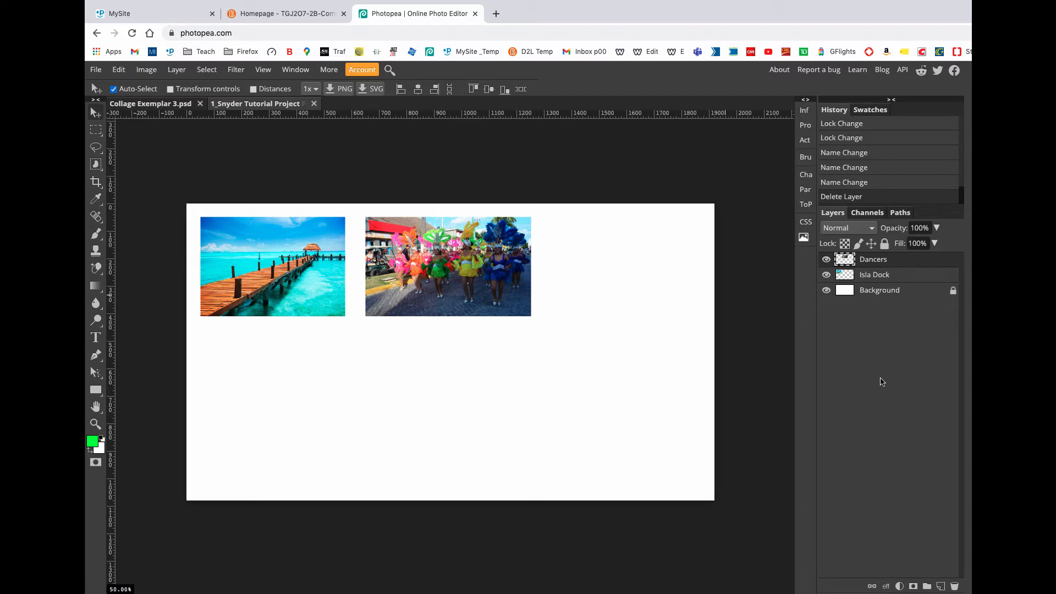
{"action": "key", "text": "ctrl+z"}
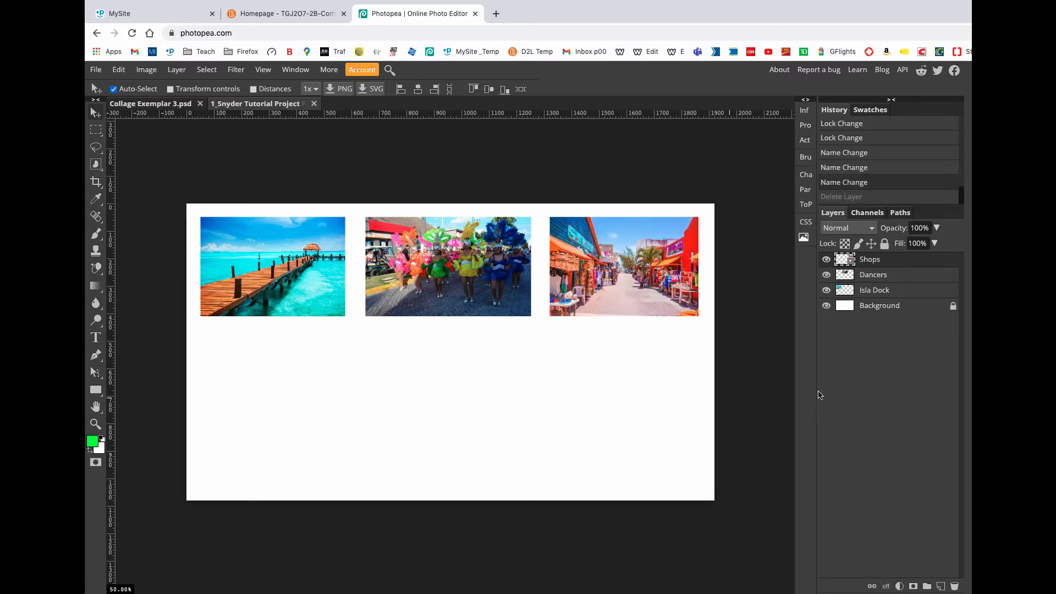
Step: Add a blank layer above Dancers and another above Isla Dock, undoing each addition
{"action": "left_click", "coordinate": [881, 279]}
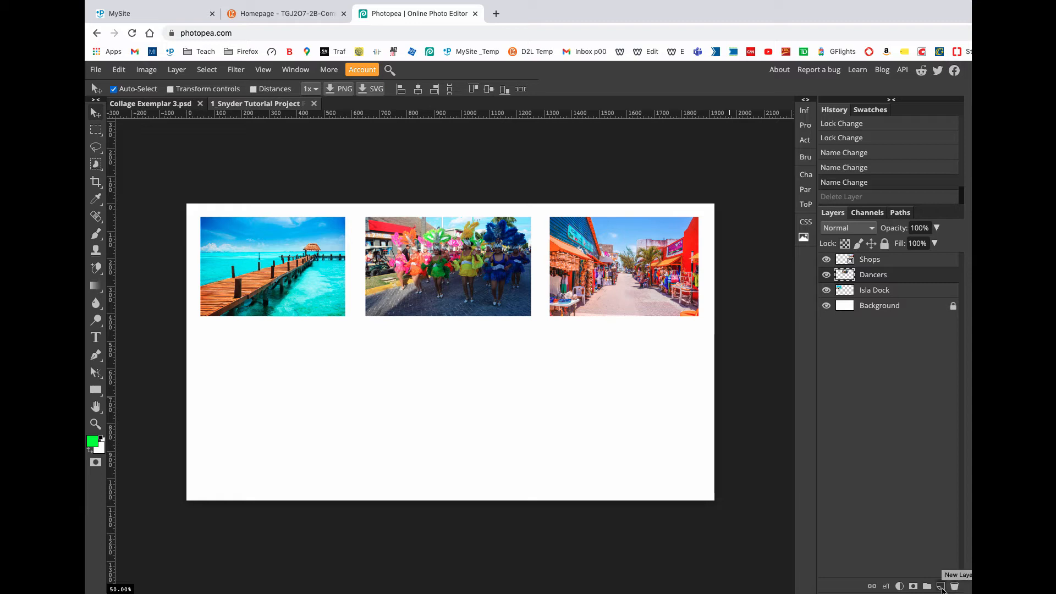
{"action": "left_click", "coordinate": [941, 587]}
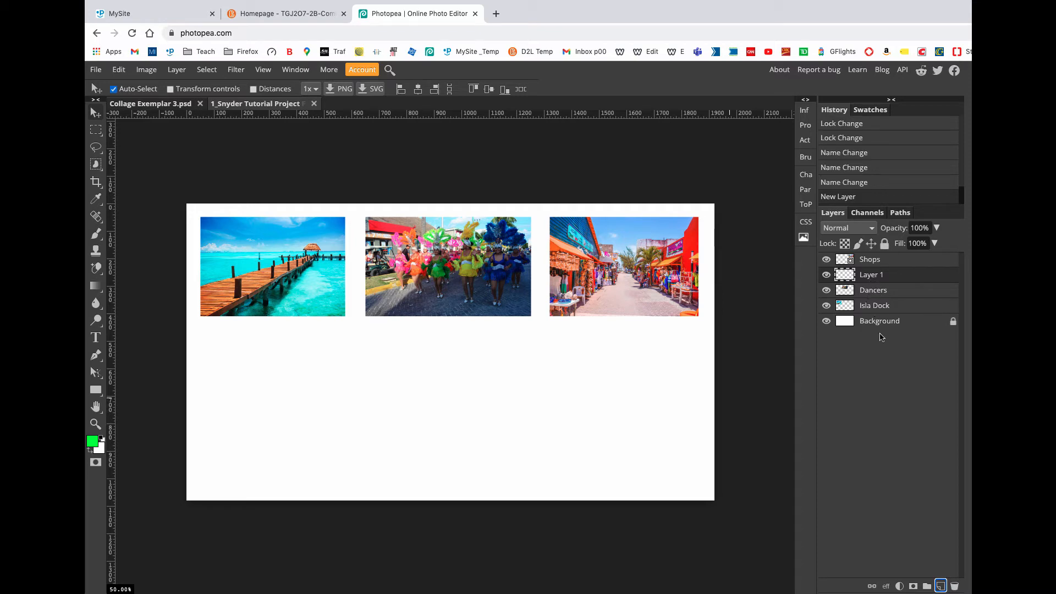
{"action": "key", "text": "ctrl+z"}
{"action": "left_click", "coordinate": [876, 291]}
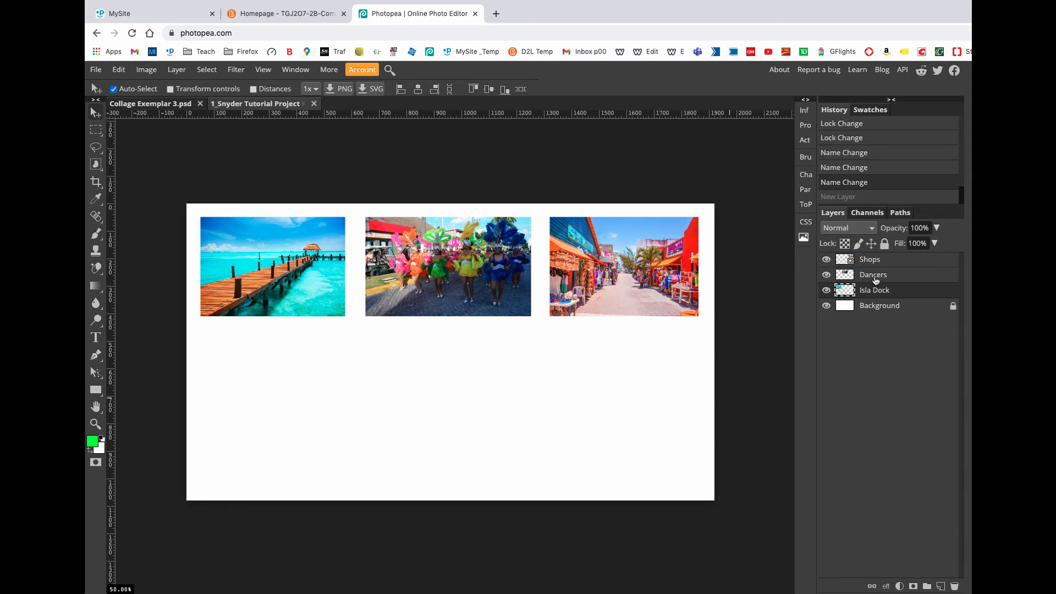
{"action": "left_click", "coordinate": [941, 585]}
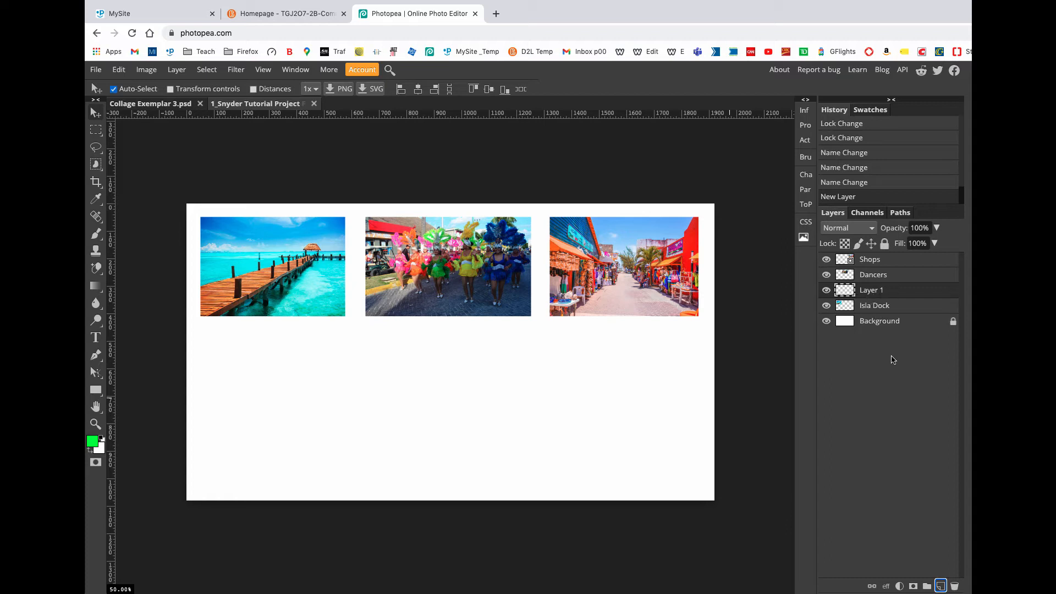
{"action": "key", "text": "ctrl+z"}
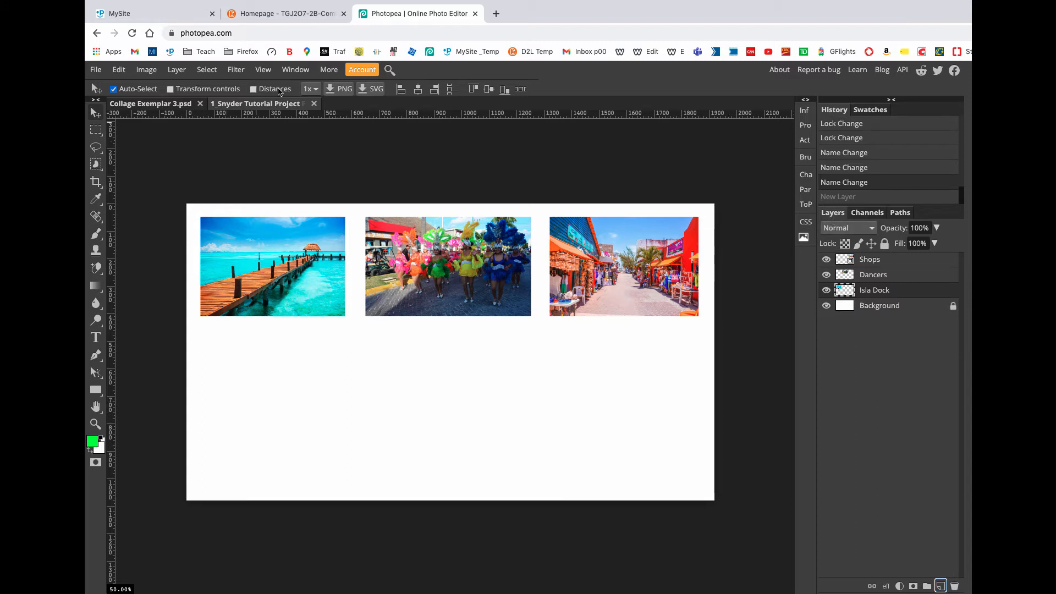
{"action": "left_click", "coordinate": [295, 69]}
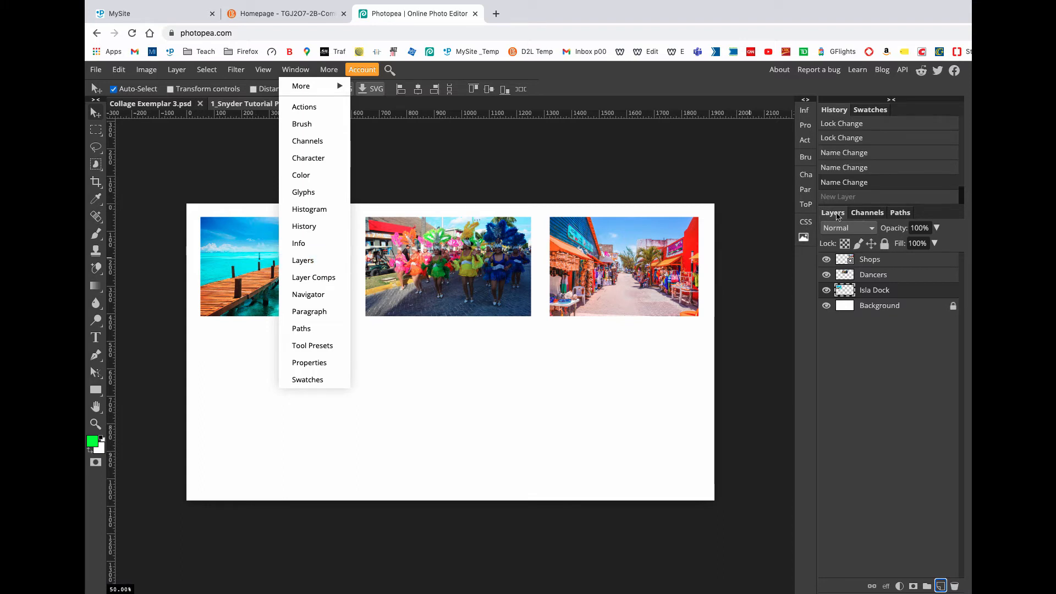
{"action": "left_click", "coordinate": [868, 410]}
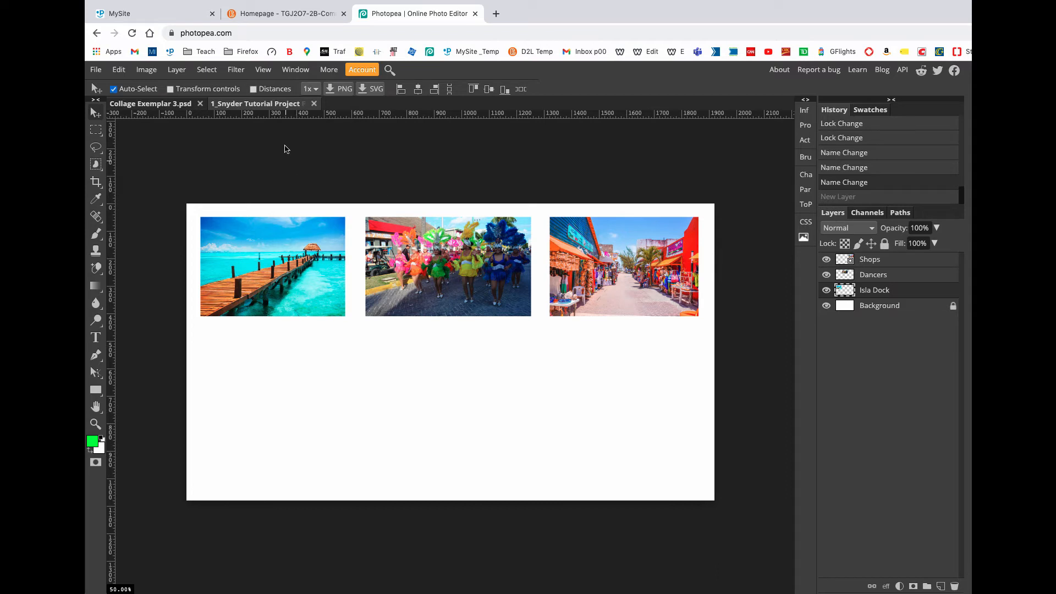
{"action": "left_click", "coordinate": [288, 72]}
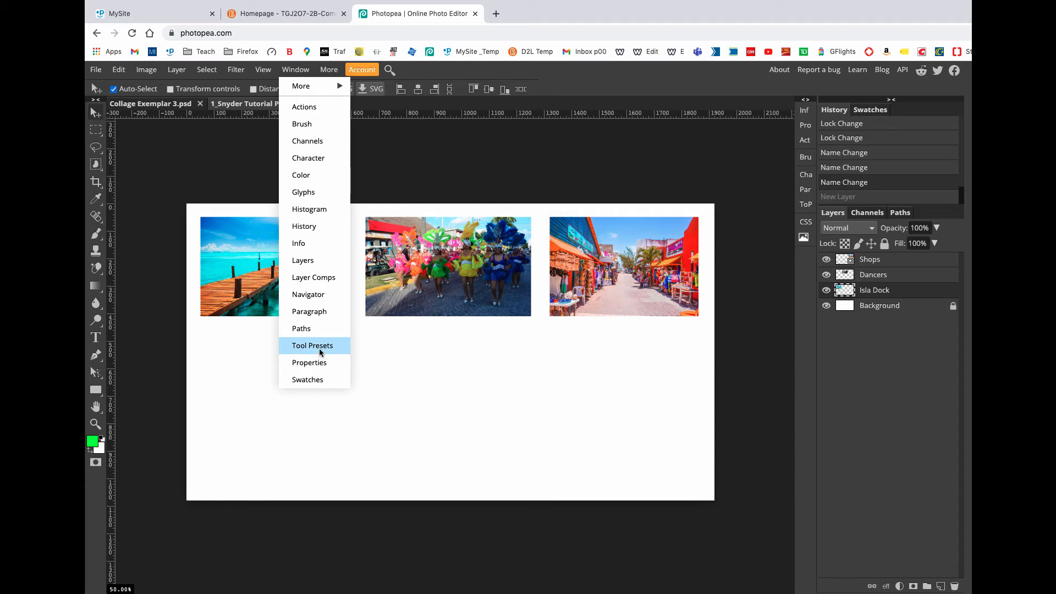
{"action": "left_click", "coordinate": [872, 472]}
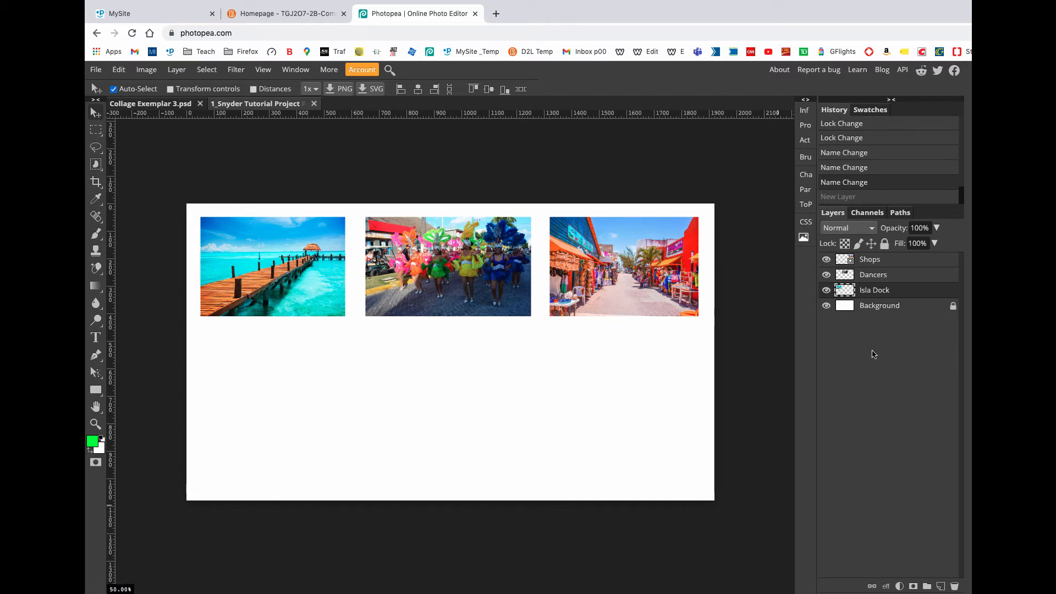
Step: Move the Shops picture so it overlaps the right half of the Dancers picture, and toggle the Shops layer's visibility off and on
{"action": "left_click", "coordinate": [878, 260]}
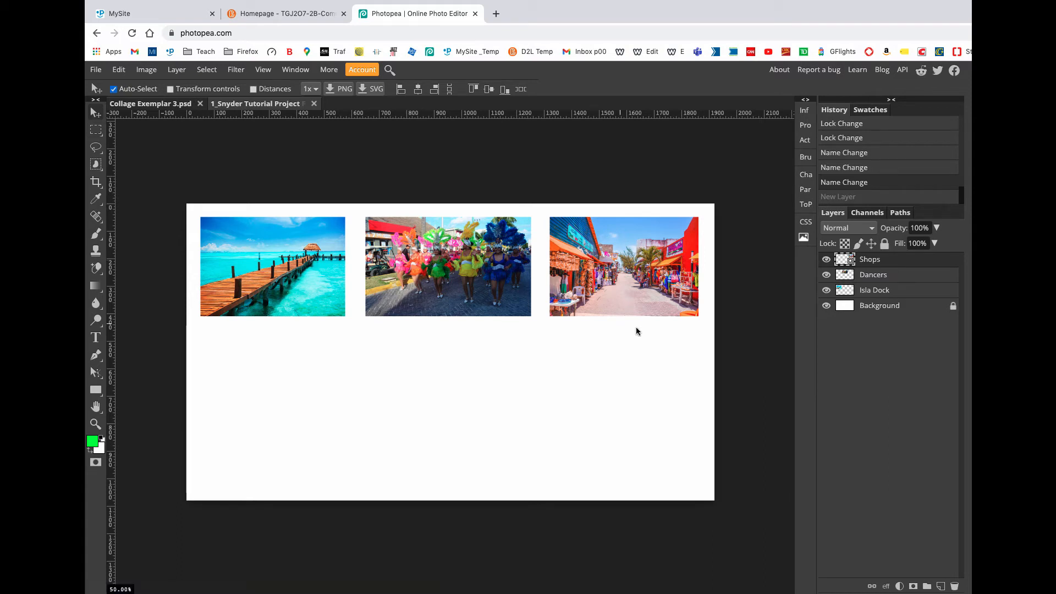
{"action": "left_click_drag", "start_coordinate": [640, 284], "coordinate": [525, 299]}
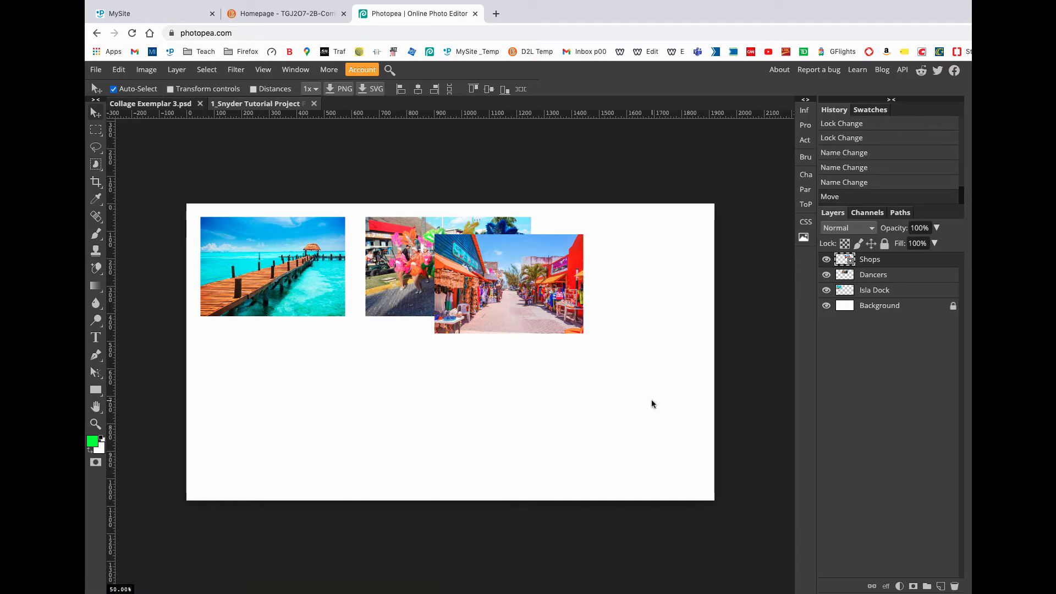
{"action": "left_click", "coordinate": [826, 260]}
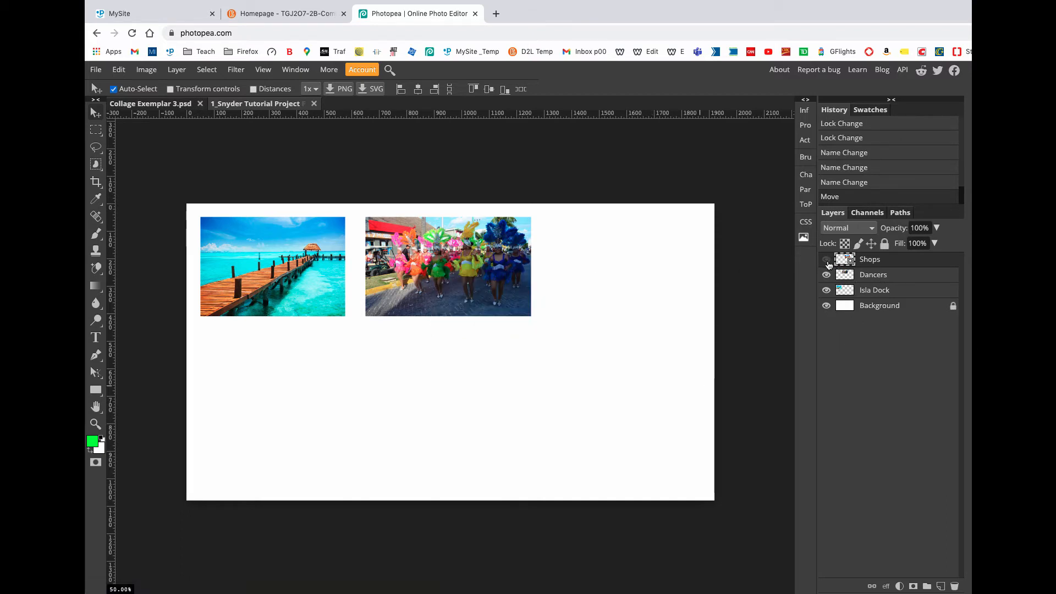
{"action": "left_click", "coordinate": [827, 259]}
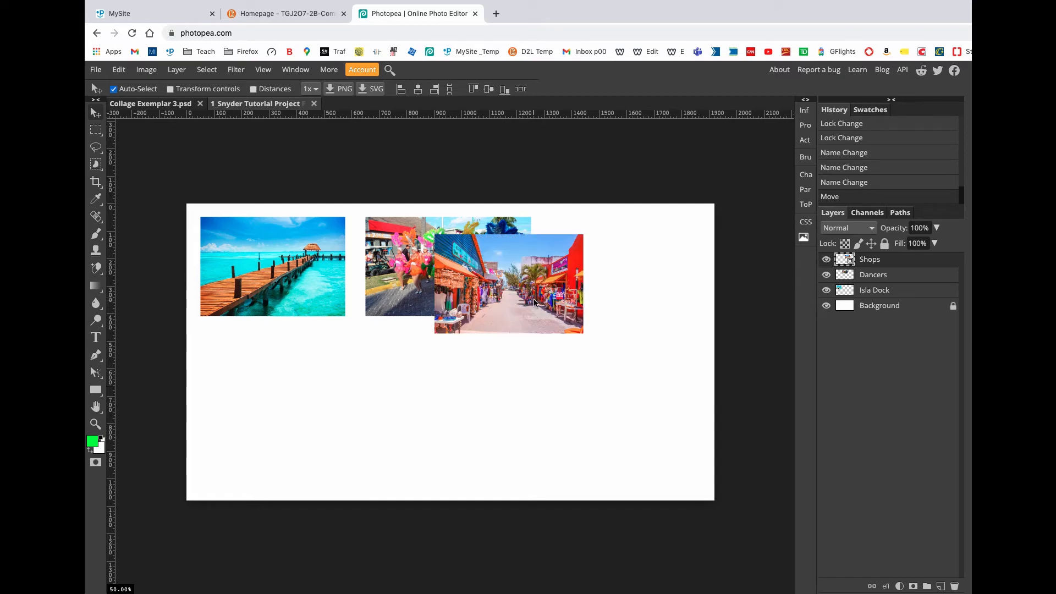
{"action": "mouse_move", "coordinate": [522, 301]}
{"action": "left_mouse_down"}
{"action": "mouse_move", "coordinate": [495, 326]}
{"action": "mouse_move", "coordinate": [484, 318]}
{"action": "mouse_move", "coordinate": [527, 302]}
{"action": "left_mouse_up"}
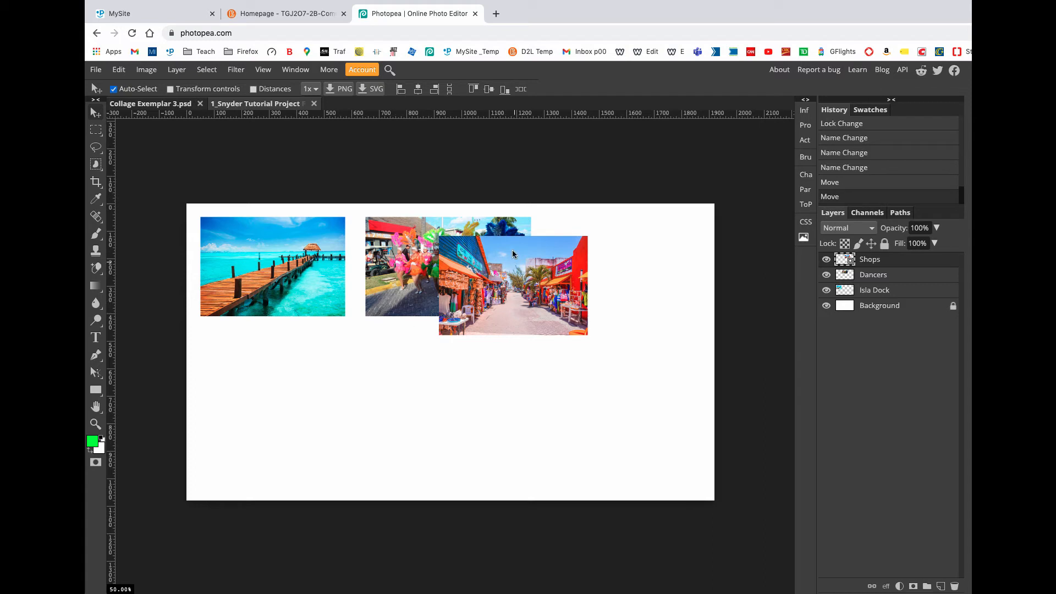
Step: Switch the active layer between Dancers and Shops, including from the overlapping area on the canvas, and end with Dancers selected
{"action": "left_click", "coordinate": [907, 280]}
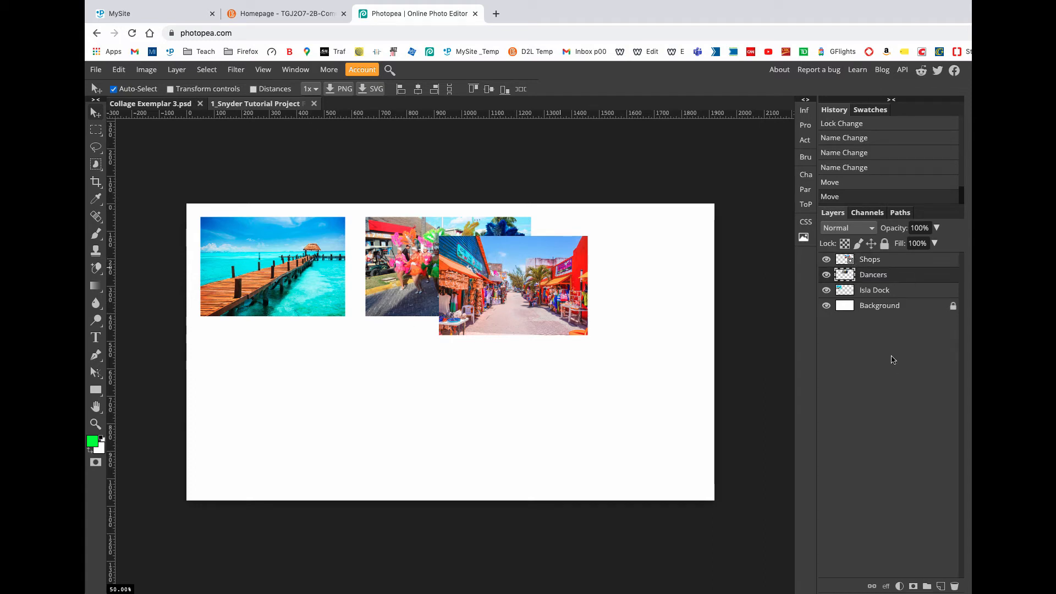
{"action": "left_click", "coordinate": [892, 262]}
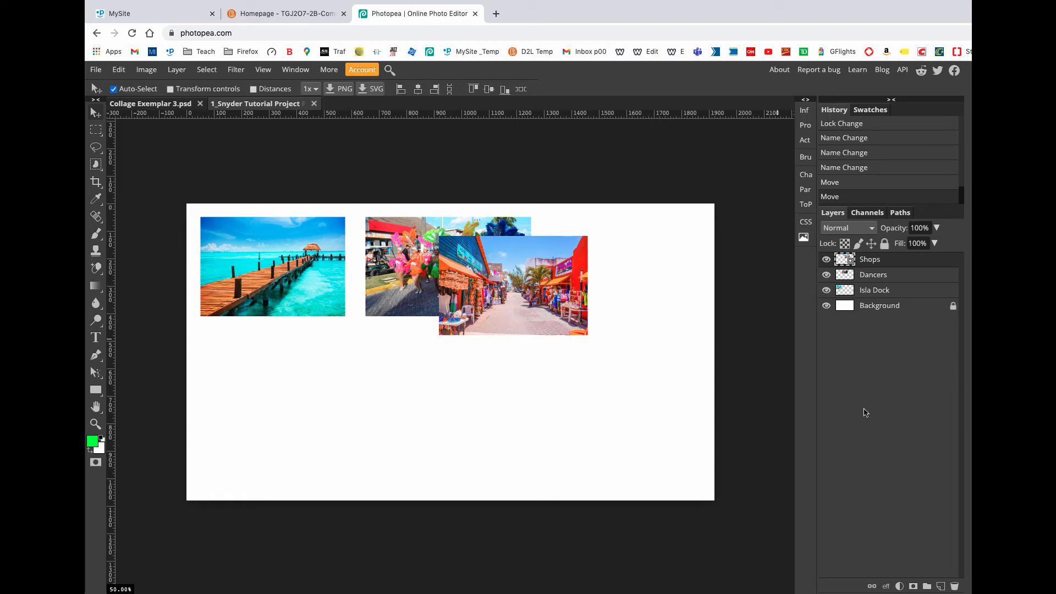
{"action": "right_click", "coordinate": [486, 264]}
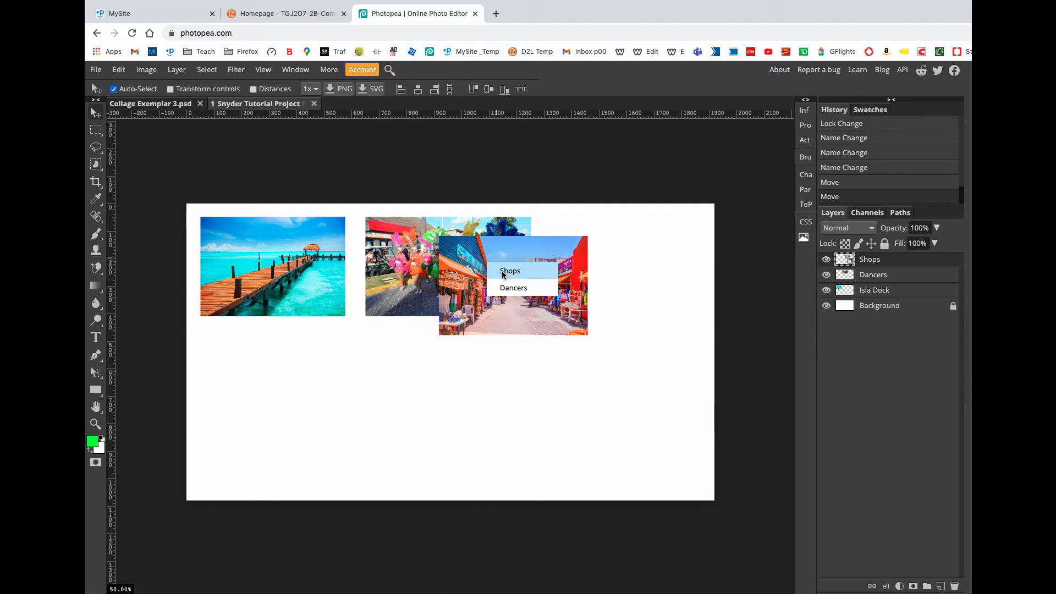
{"action": "left_click", "coordinate": [503, 271]}
{"action": "right_click", "coordinate": [469, 258]}
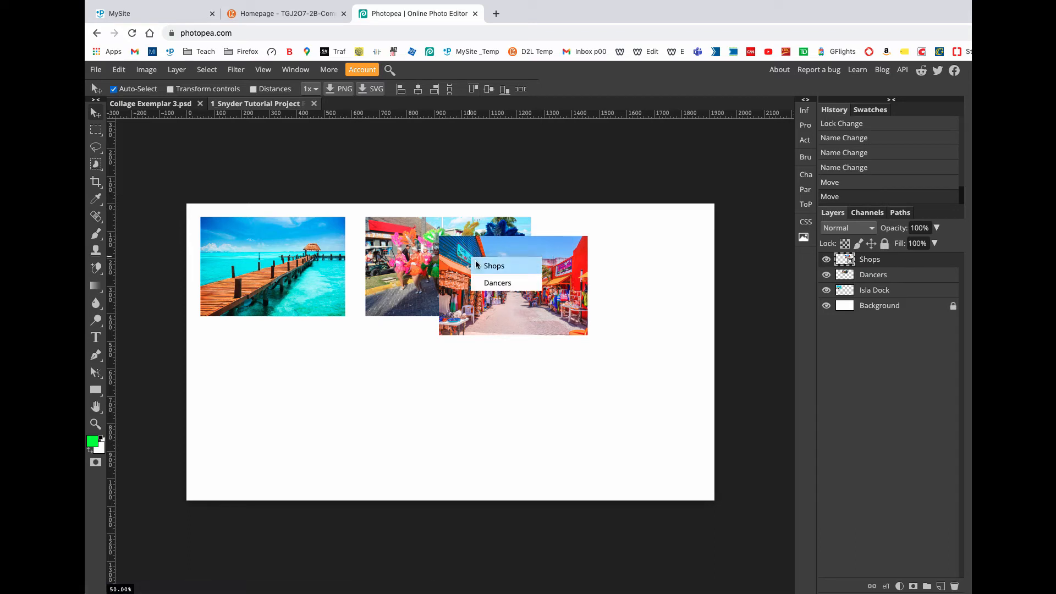
{"action": "left_click", "coordinate": [493, 284]}
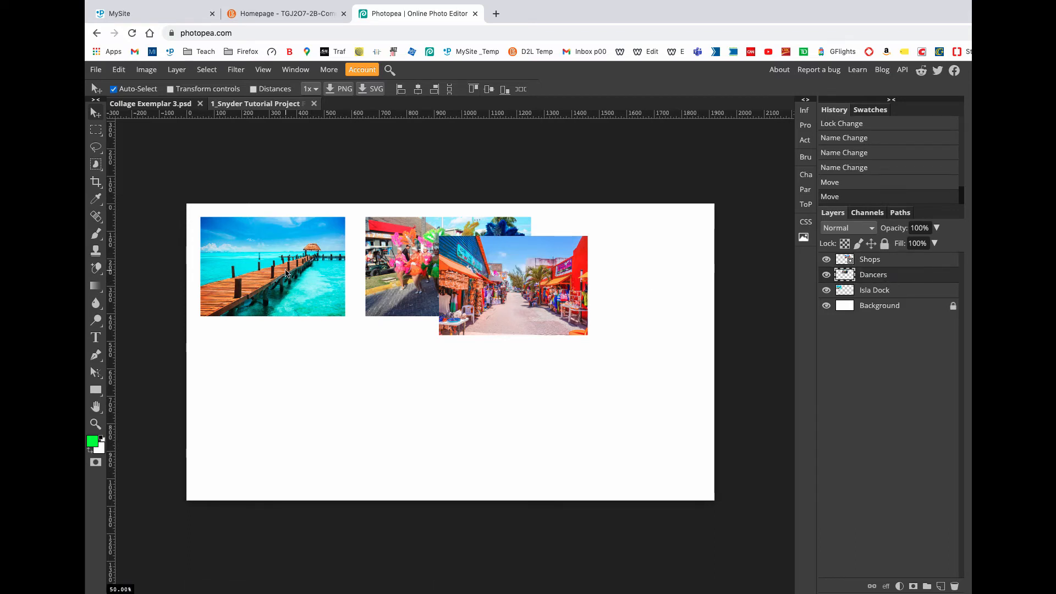
Step: Move the Isla Dock picture so it overlaps the Dancers and Shops pictures, with its lower part extending below them
{"action": "left_click_drag", "start_coordinate": [286, 272], "coordinate": [489, 317]}
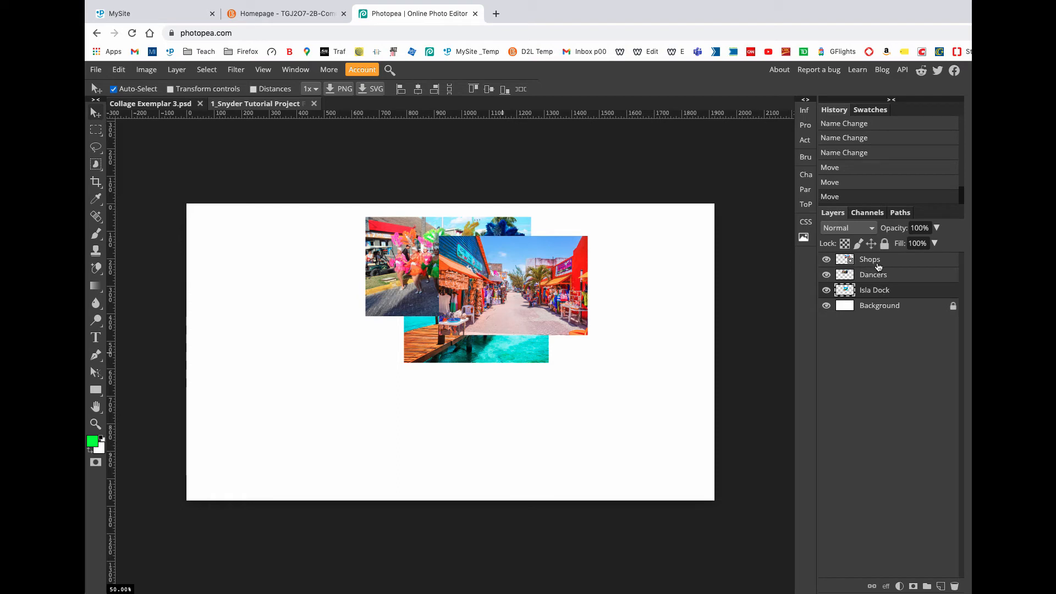
{"action": "mouse_move", "coordinate": [492, 345]}
{"action": "left_mouse_down"}
{"action": "mouse_move", "coordinate": [398, 359]}
{"action": "mouse_move", "coordinate": [379, 340]}
{"action": "mouse_move", "coordinate": [453, 366]}
{"action": "mouse_move", "coordinate": [492, 355]}
{"action": "left_mouse_up"}
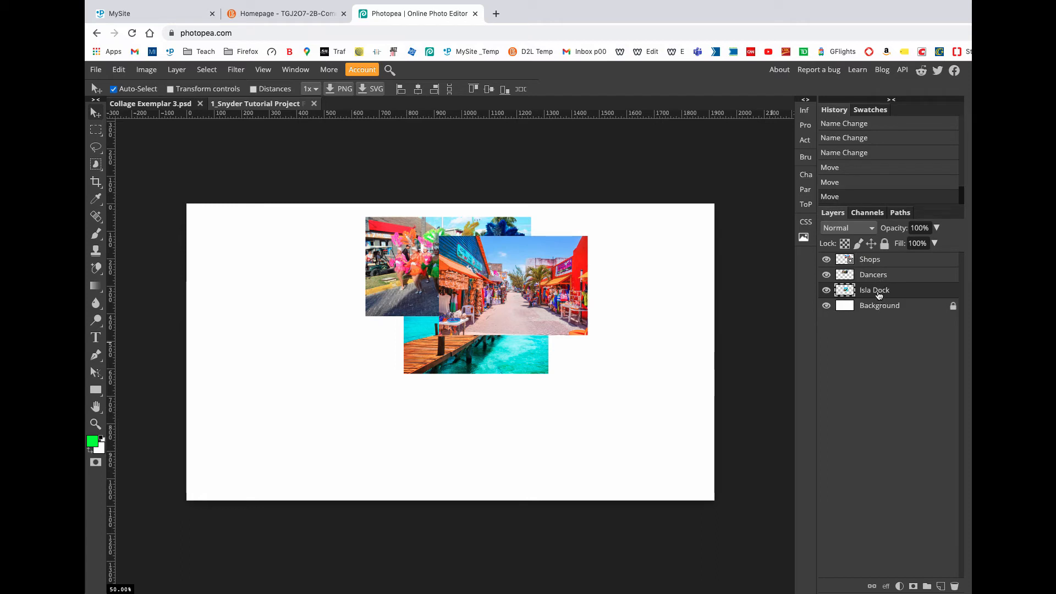
Step: Reorder the layers by placing Isla Dock above Dancers and Shops directly below Isla Dock
{"action": "left_click_drag", "start_coordinate": [882, 295], "coordinate": [891, 270]}
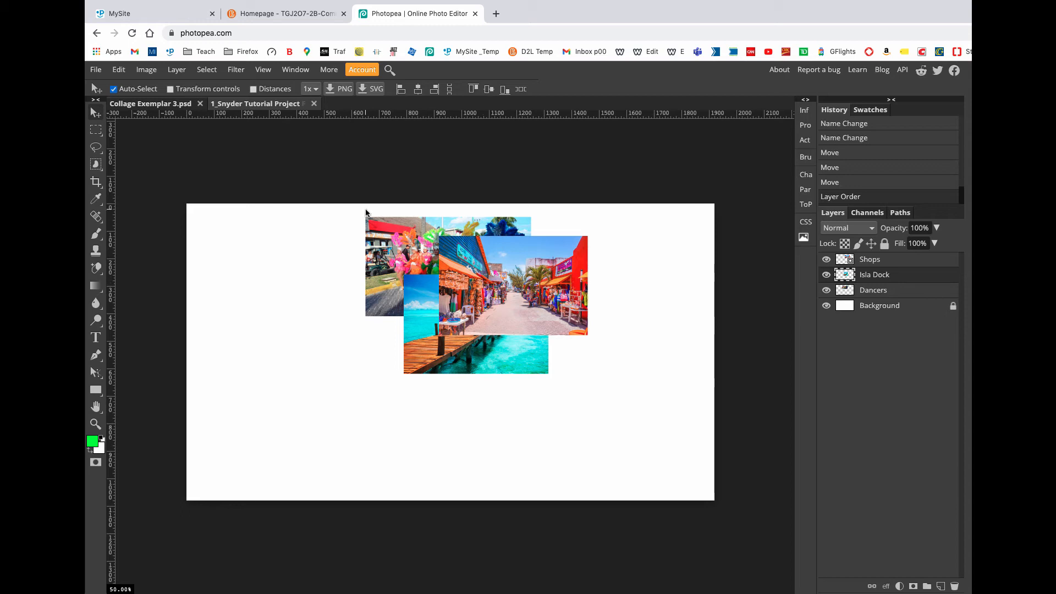
{"action": "left_click", "coordinate": [879, 266]}
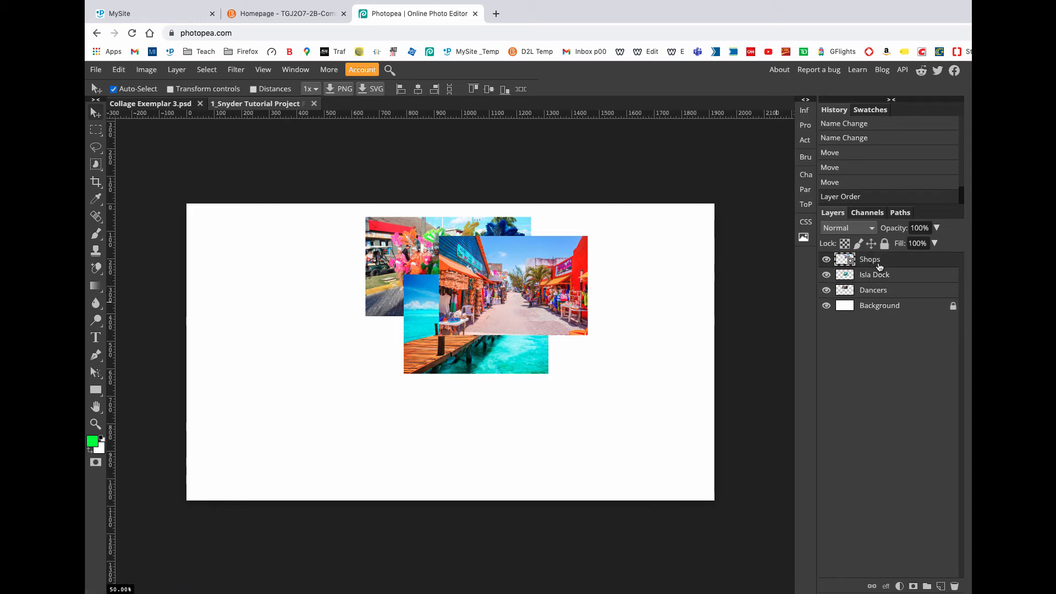
{"action": "left_click_drag", "start_coordinate": [881, 267], "coordinate": [913, 288]}
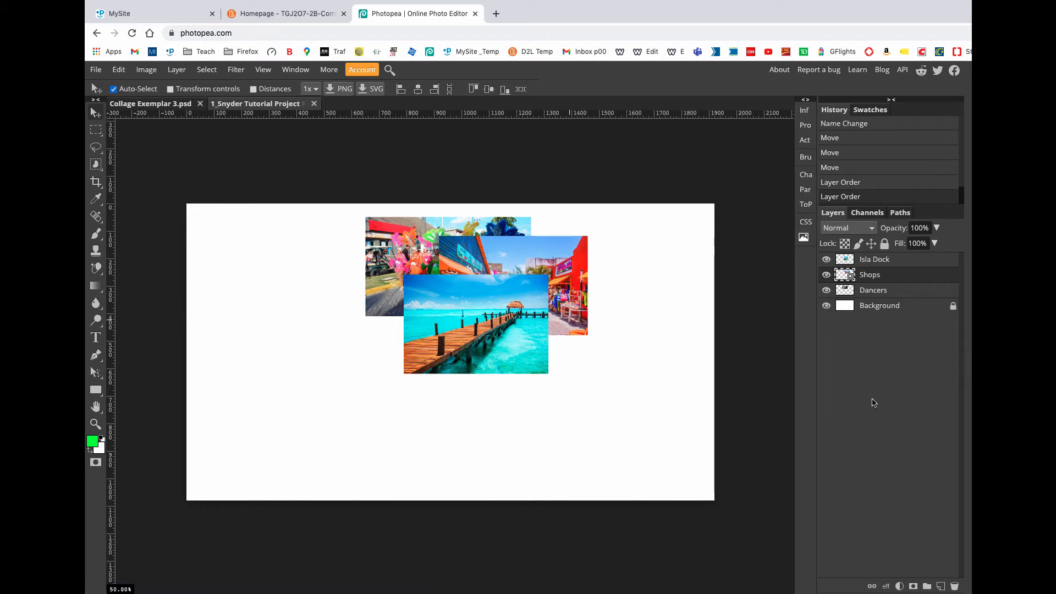
Step: Turn on the transform controls and move the Isla Dock picture to the empty lower-left area of the canvas
{"action": "left_click", "coordinate": [481, 329]}
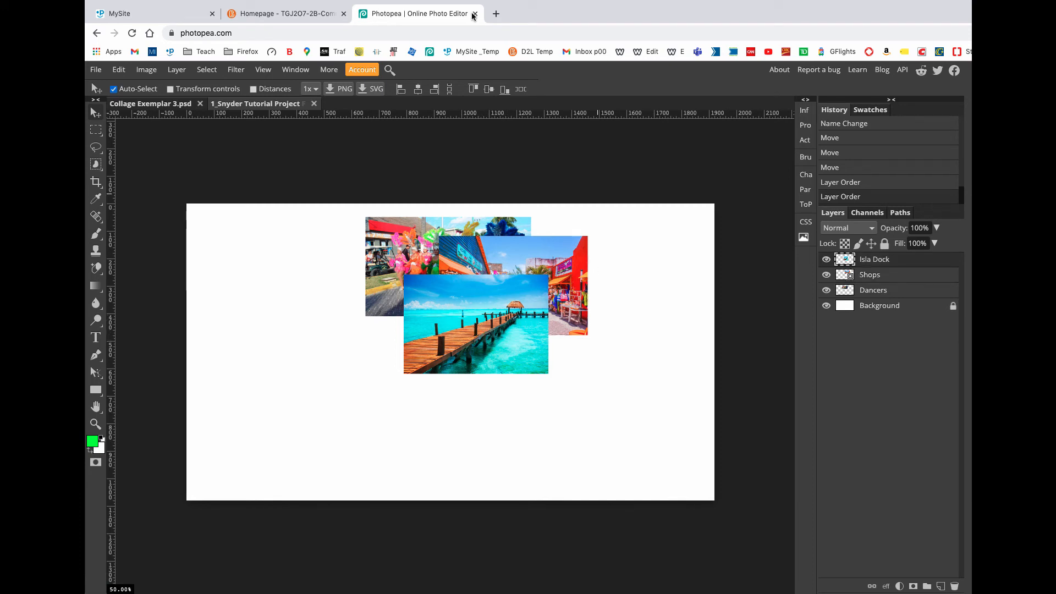
{"action": "left_click", "coordinate": [183, 90]}
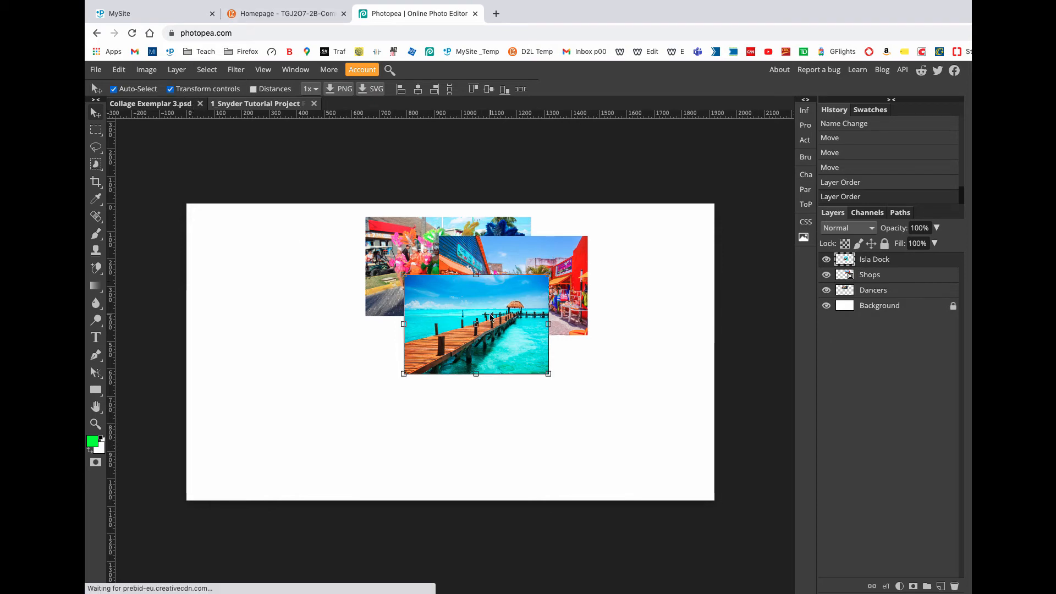
{"action": "left_click_drag", "start_coordinate": [491, 315], "coordinate": [341, 393]}
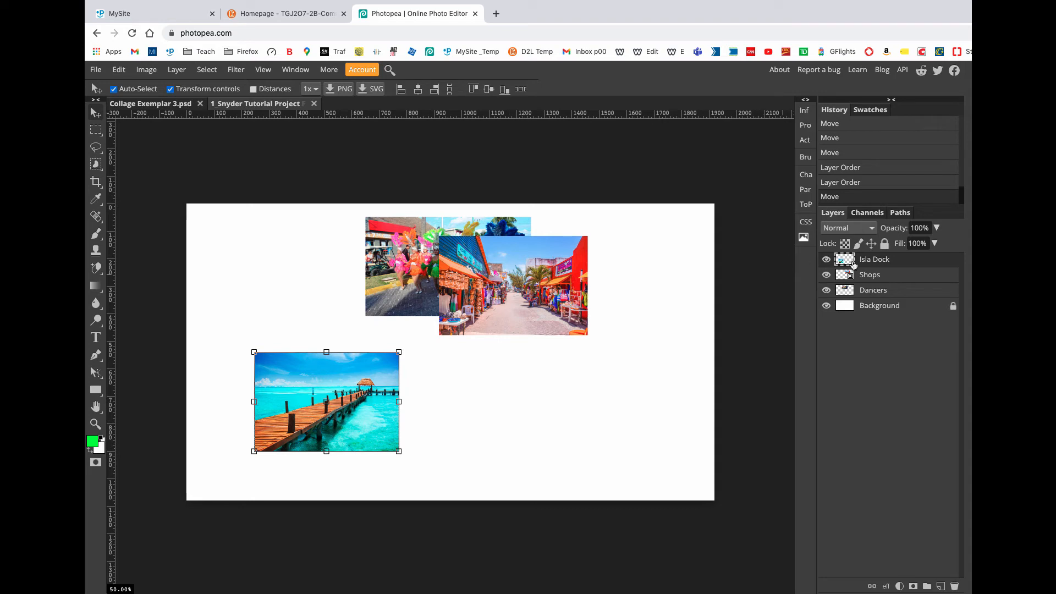
Step: Duplicate the Isla Dock layer and move the copy to the lower-right area of the canvas
{"action": "right_click", "coordinate": [883, 262]}
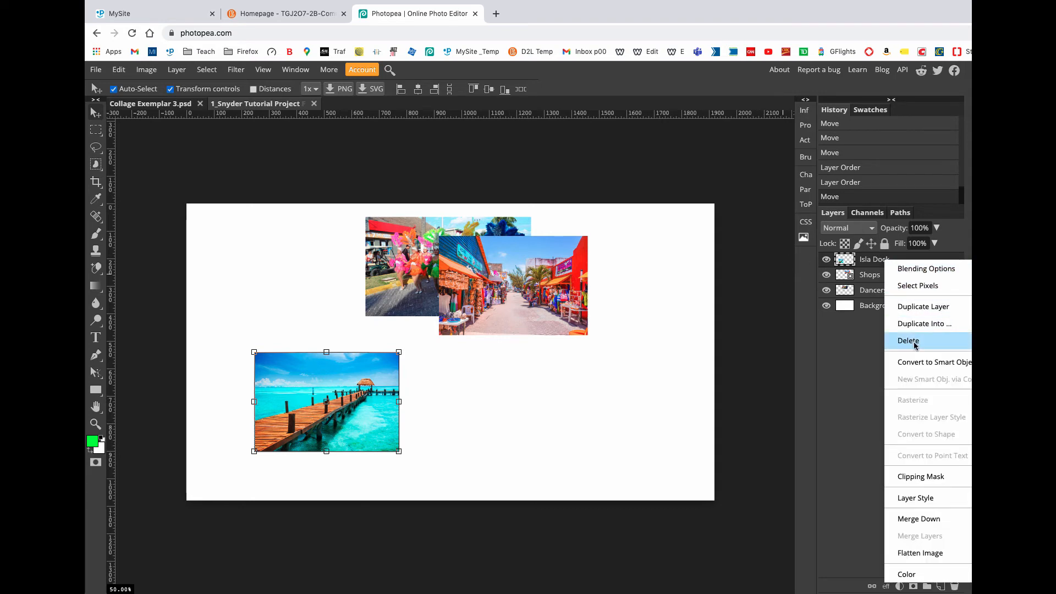
{"action": "left_click", "coordinate": [915, 310]}
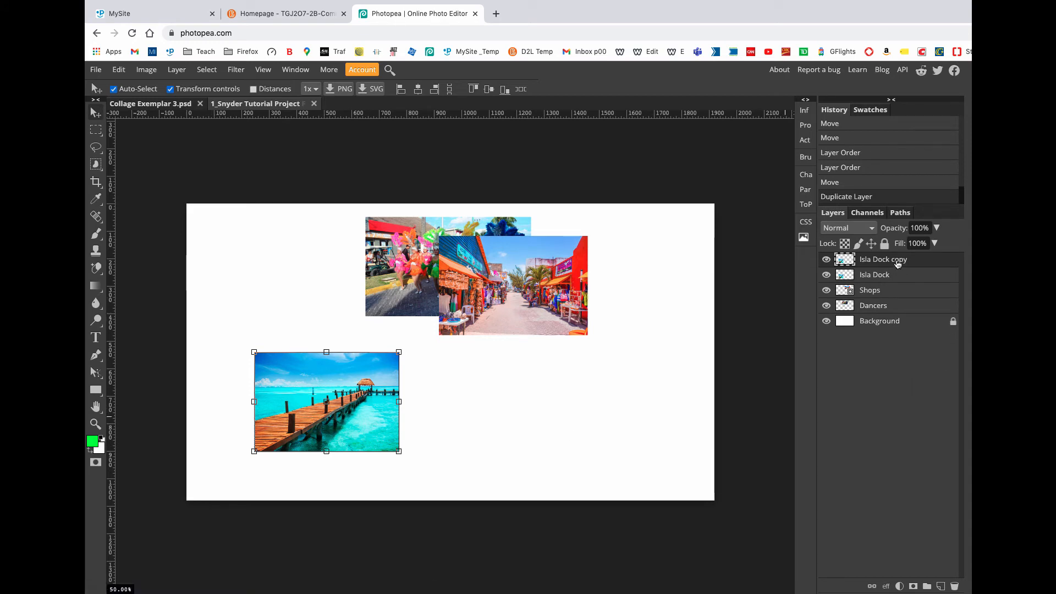
{"action": "left_click", "coordinate": [865, 276]}
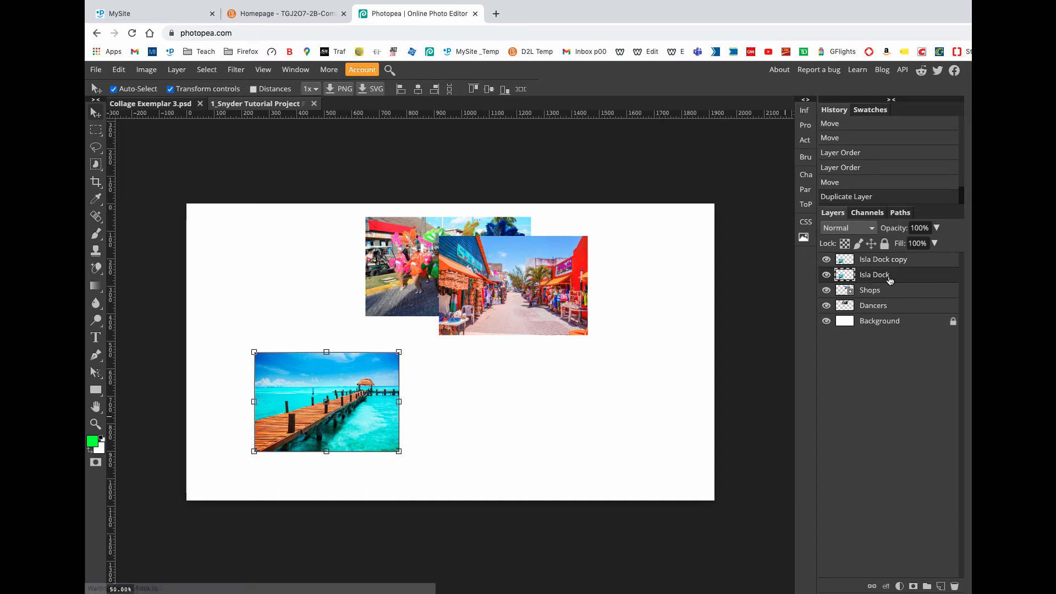
{"action": "left_click", "coordinate": [889, 262]}
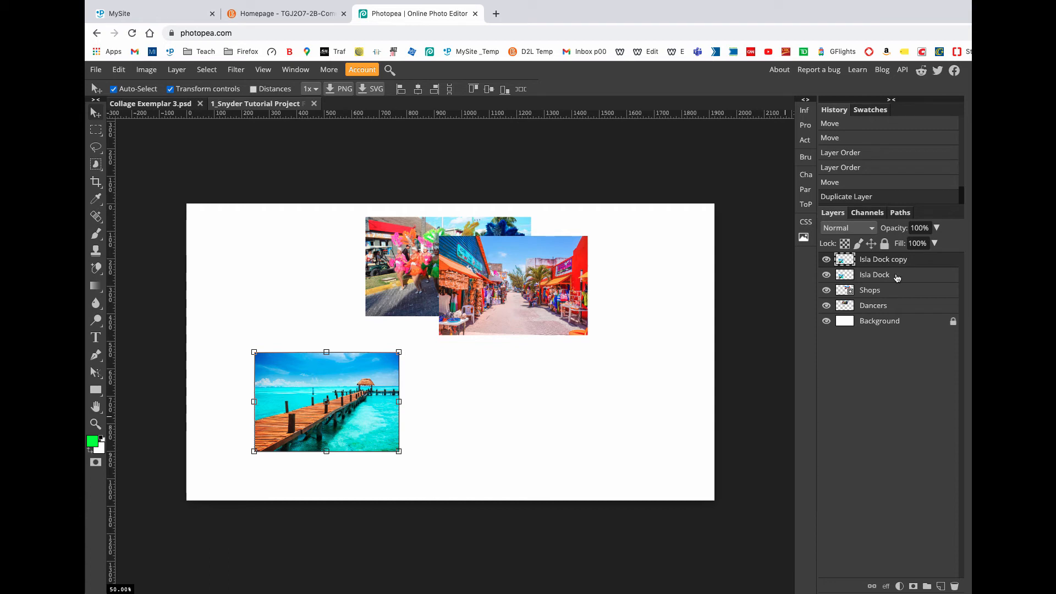
{"action": "left_click", "coordinate": [896, 277]}
{"action": "left_click", "coordinate": [900, 263]}
{"action": "left_click_drag", "start_coordinate": [358, 403], "coordinate": [590, 407]}
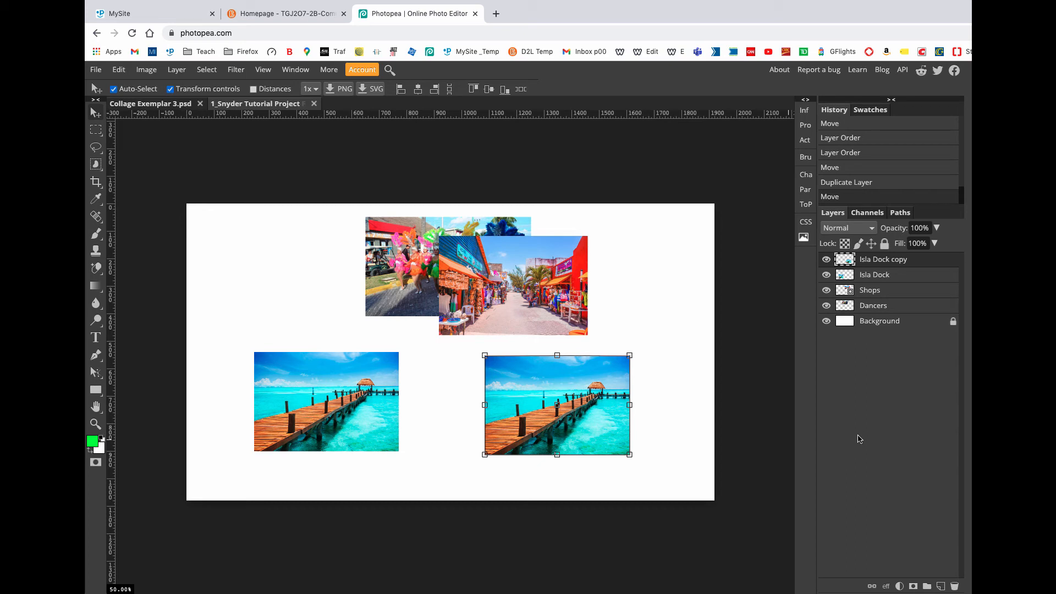
Step: Duplicate the original Isla Dock layer again and move the second copy to the upper-left corner of the canvas
{"action": "right_click", "coordinate": [897, 274]}
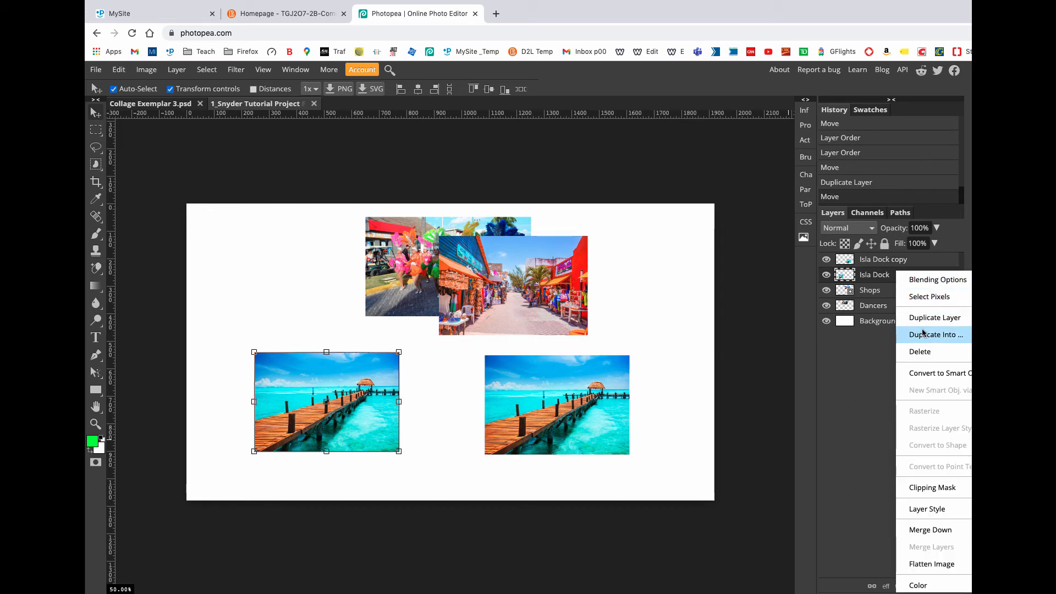
{"action": "left_click", "coordinate": [923, 325]}
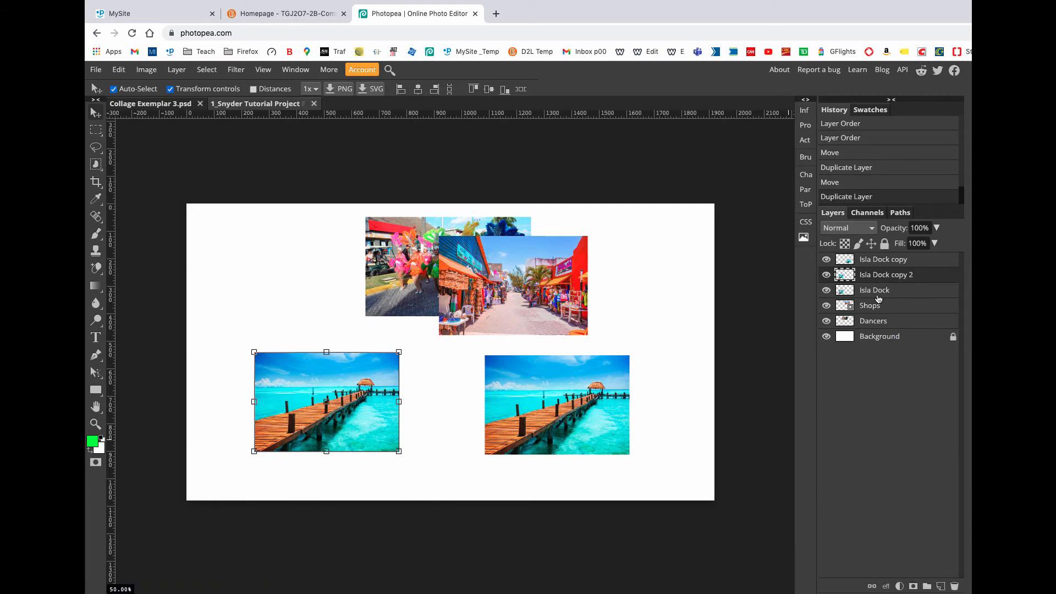
{"action": "left_click_drag", "start_coordinate": [354, 416], "coordinate": [303, 290]}
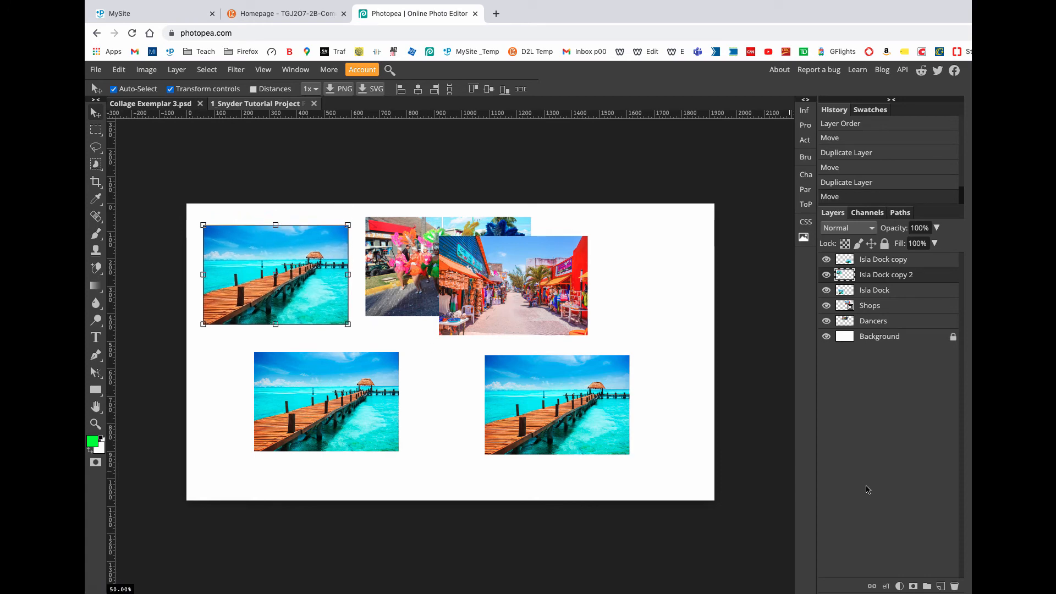
Step: Delete both Isla Dock copies, keeping only the original Isla Dock layer
{"action": "left_click", "coordinate": [580, 435]}
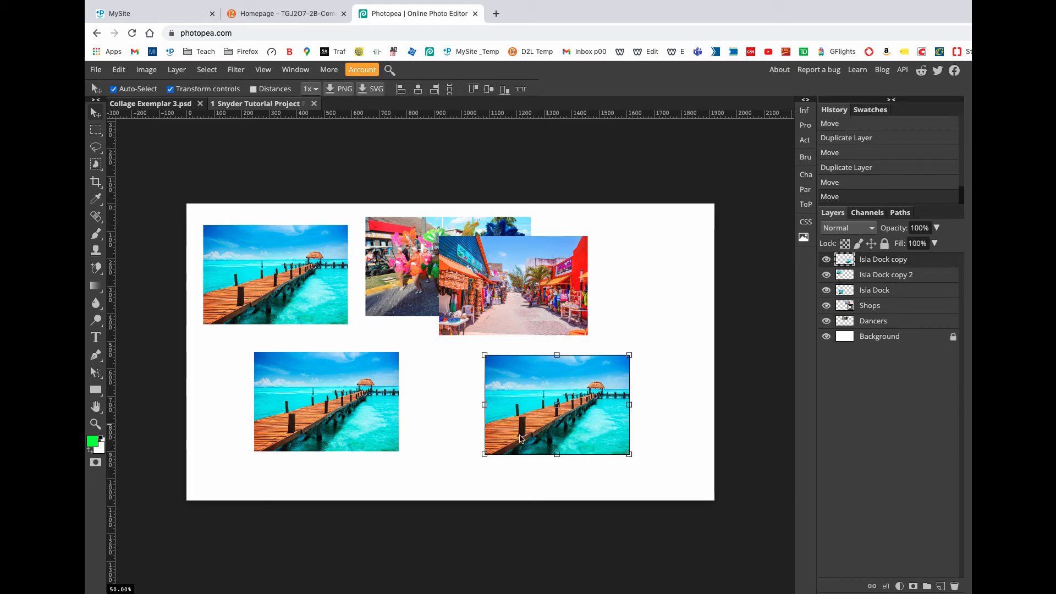
{"action": "right_click", "coordinate": [898, 263]}
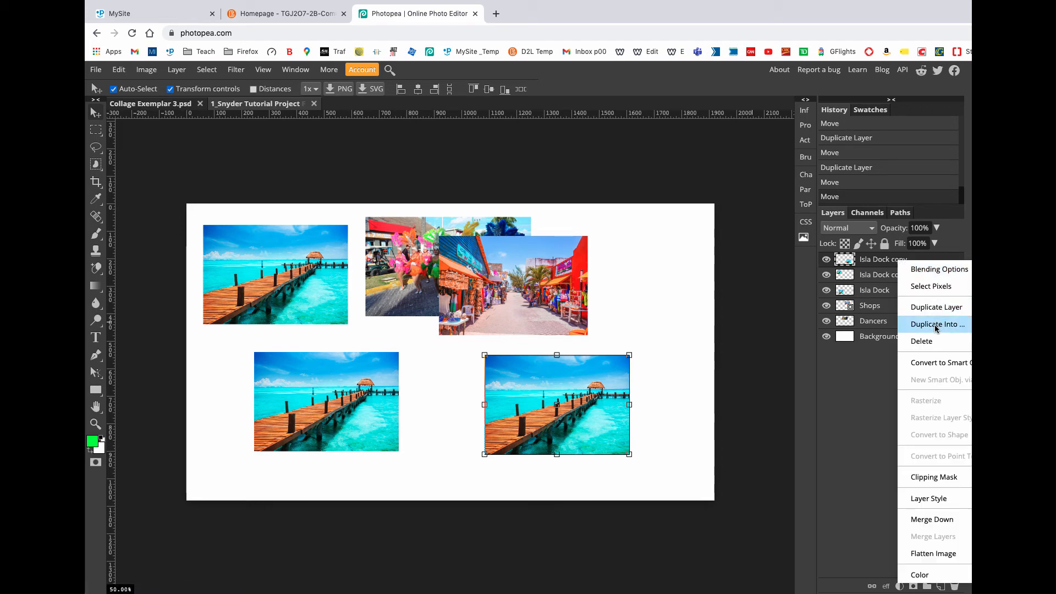
{"action": "left_click", "coordinate": [933, 342]}
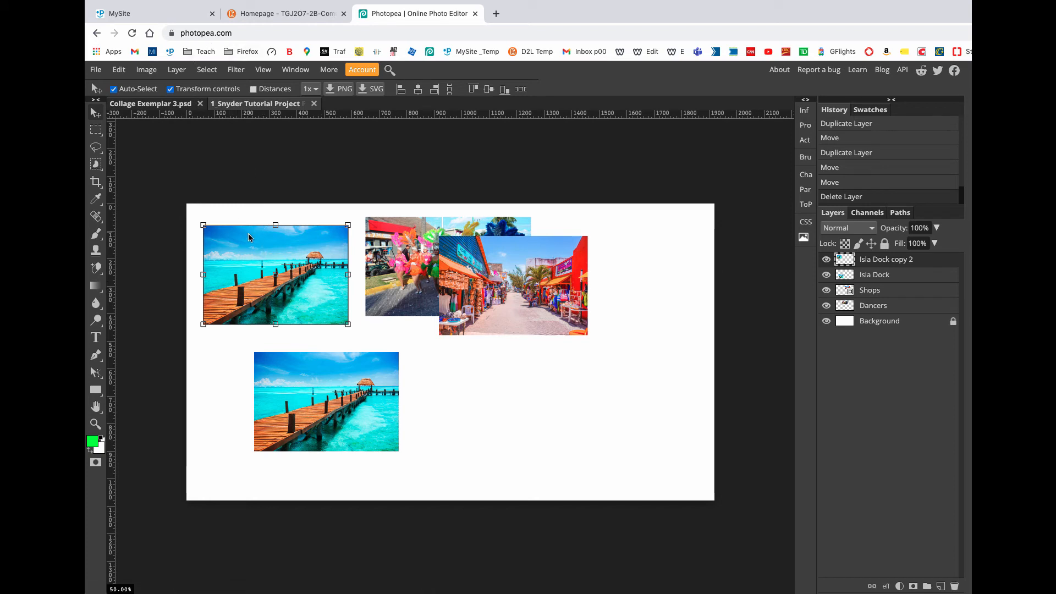
{"action": "right_click", "coordinate": [911, 260]}
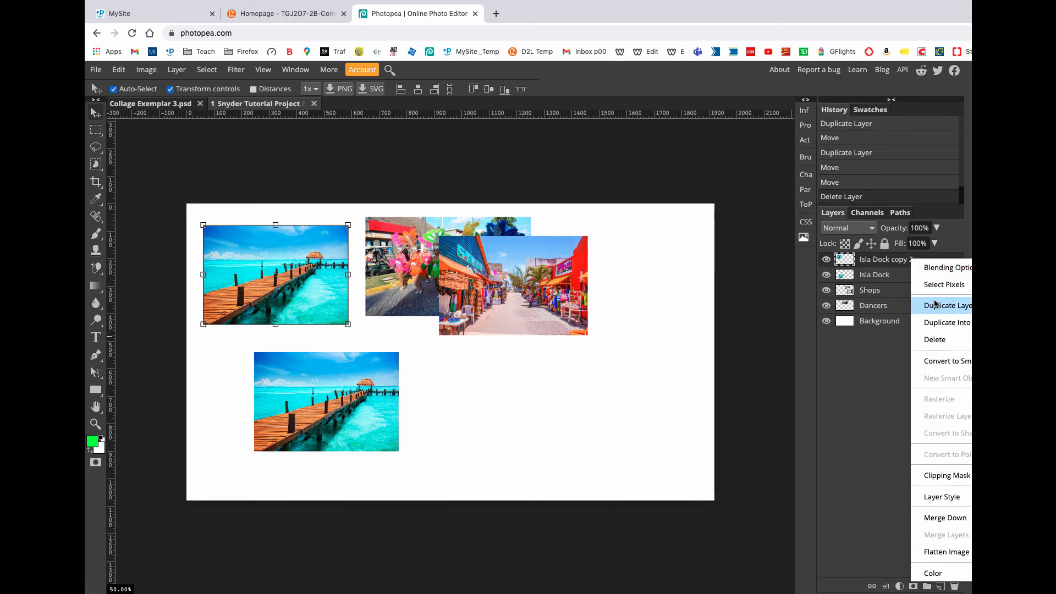
{"action": "left_click", "coordinate": [933, 339]}
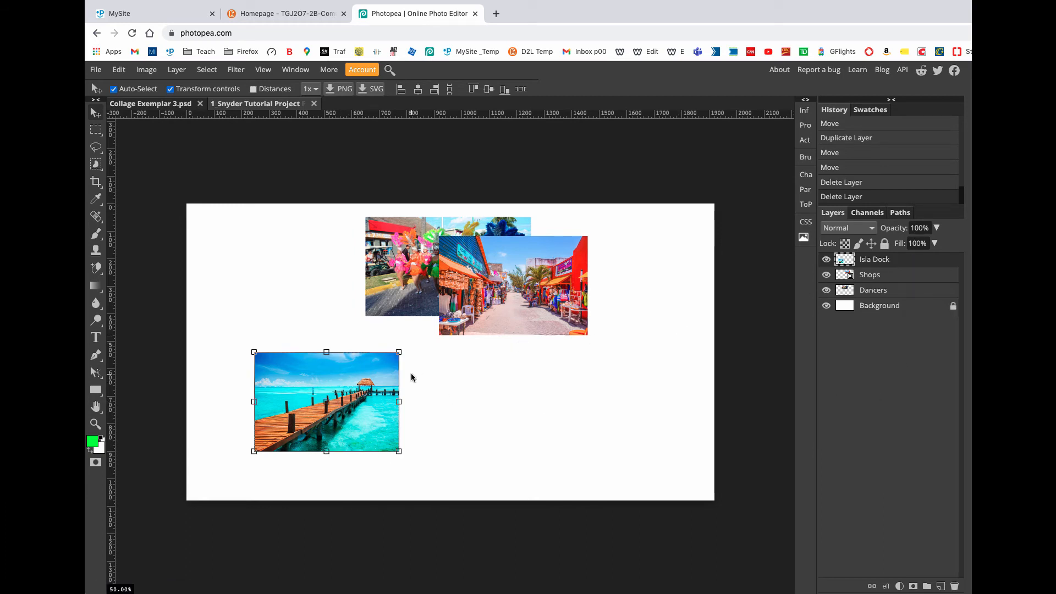
Step: Duplicate the Isla Dock picture to the lower right of the canvas and the Shops picture to the upper left, directly on the canvas
{"action": "left_click_drag", "start_coordinate": [374, 398], "coordinate": [372, 390]}
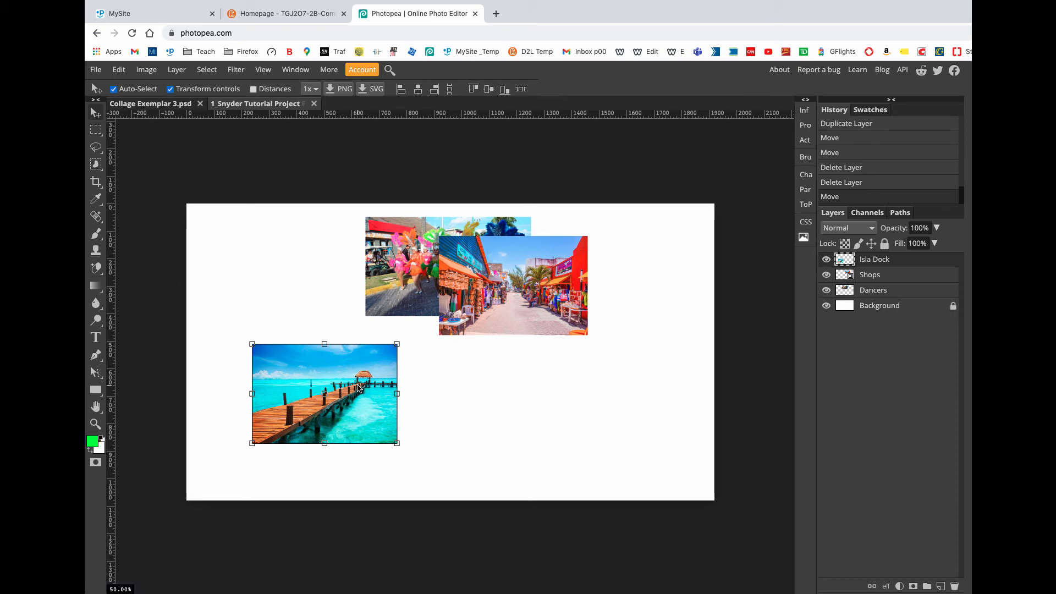
{"action": "left_click_drag", "start_coordinate": [358, 387], "coordinate": [596, 389]}
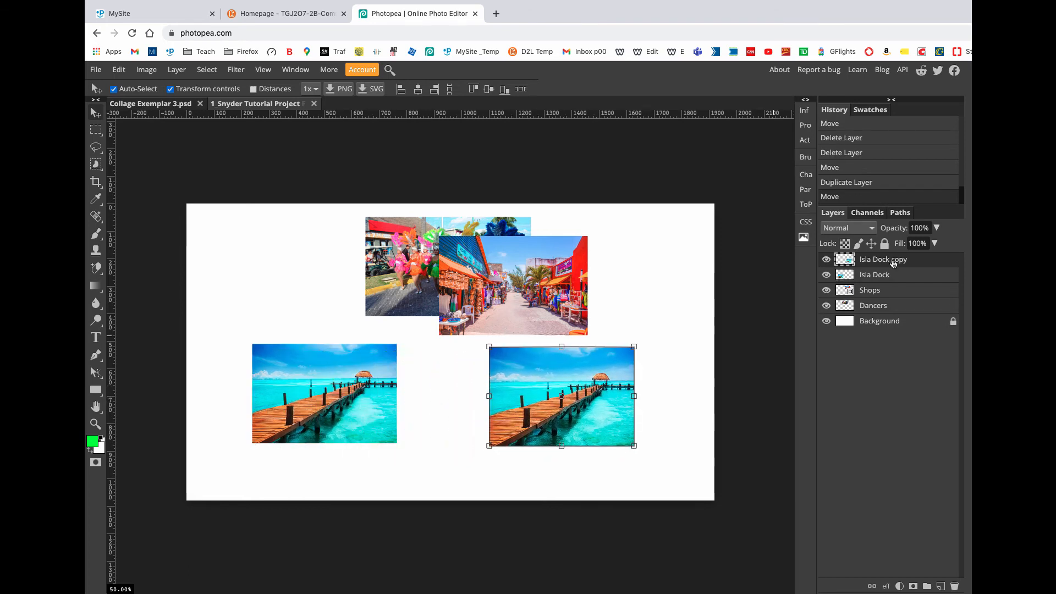
{"action": "left_click", "coordinate": [463, 306]}
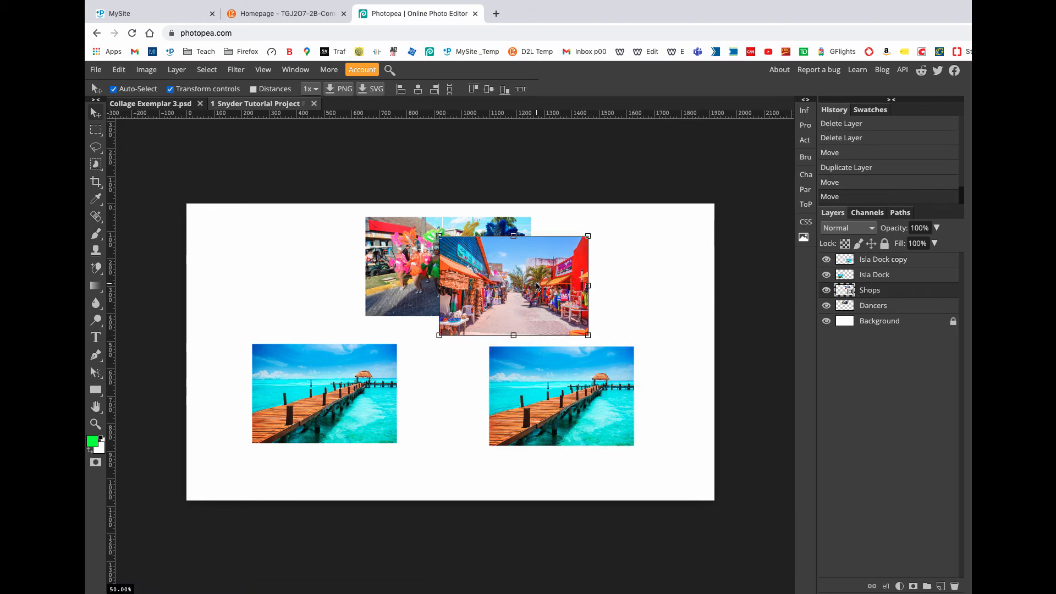
{"action": "left_click_drag", "start_coordinate": [582, 318], "coordinate": [347, 305]}
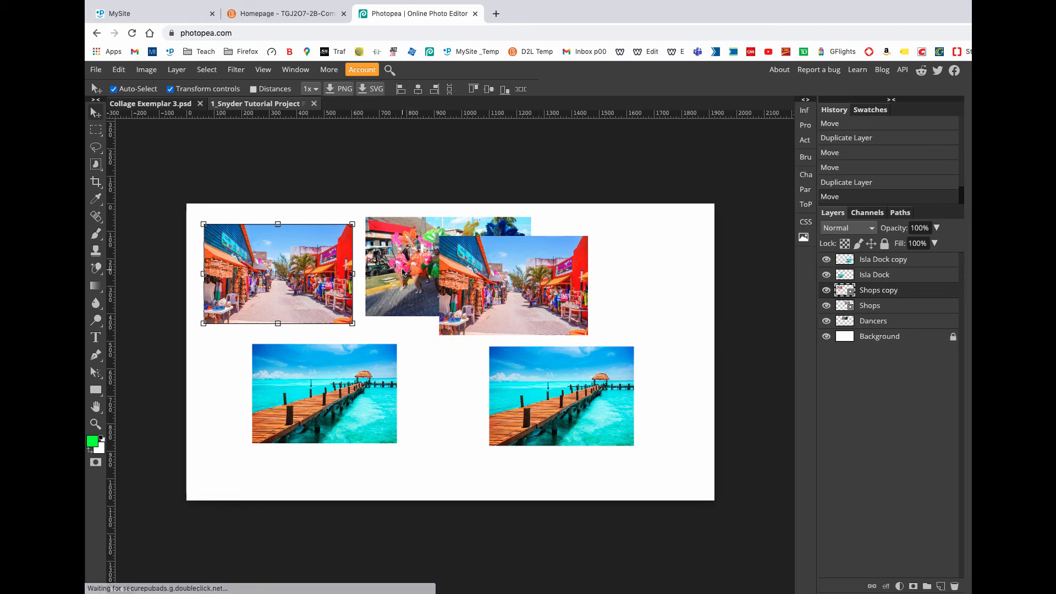
Step: Duplicate the Dancers picture into the upper-right corner of the canvas and scale the copy to 58.80%
{"action": "left_click", "coordinate": [430, 286]}
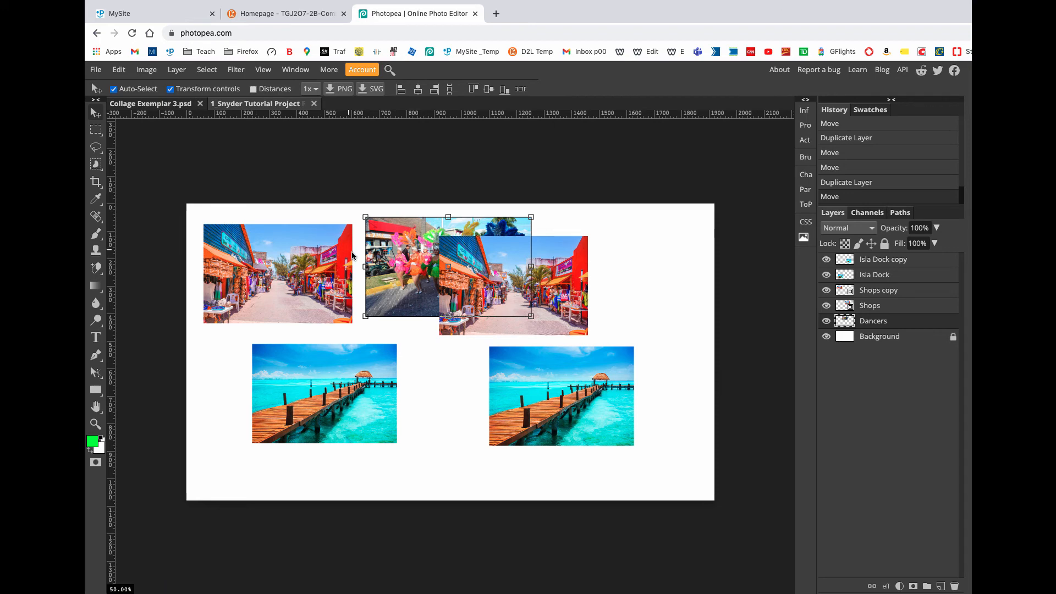
{"action": "left_click_drag", "start_coordinate": [401, 264], "coordinate": [571, 267]}
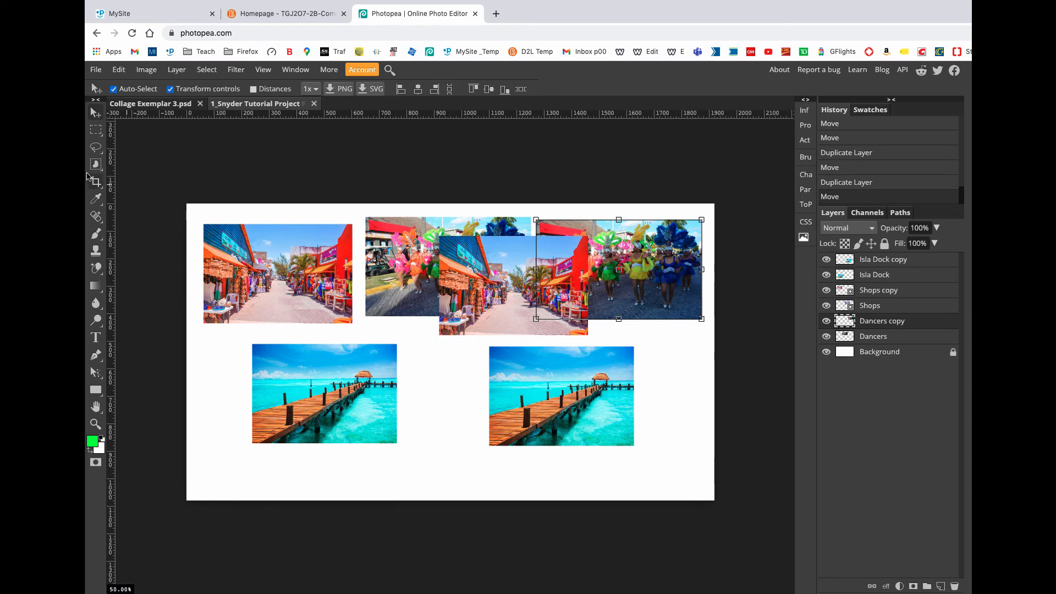
{"action": "left_click", "coordinate": [702, 221]}
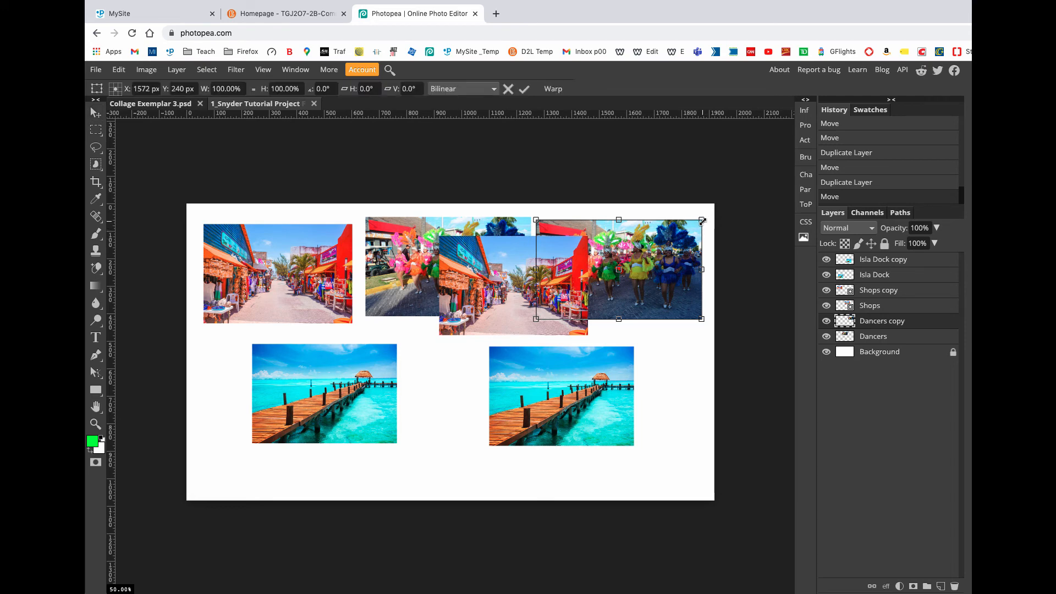
{"action": "left_click_drag", "start_coordinate": [702, 221], "coordinate": [674, 267]}
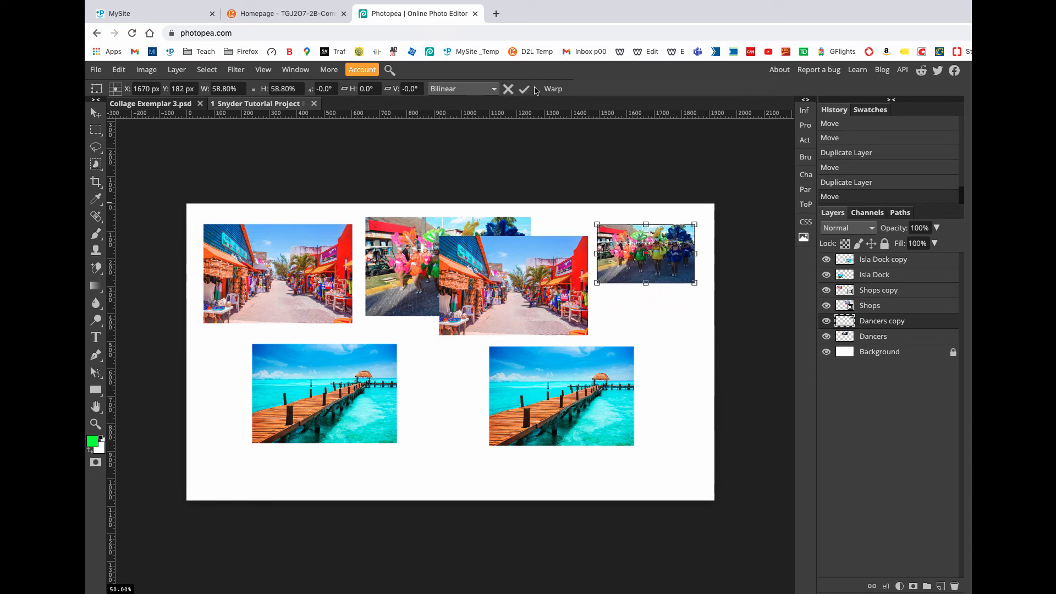
{"action": "left_click", "coordinate": [524, 91]}
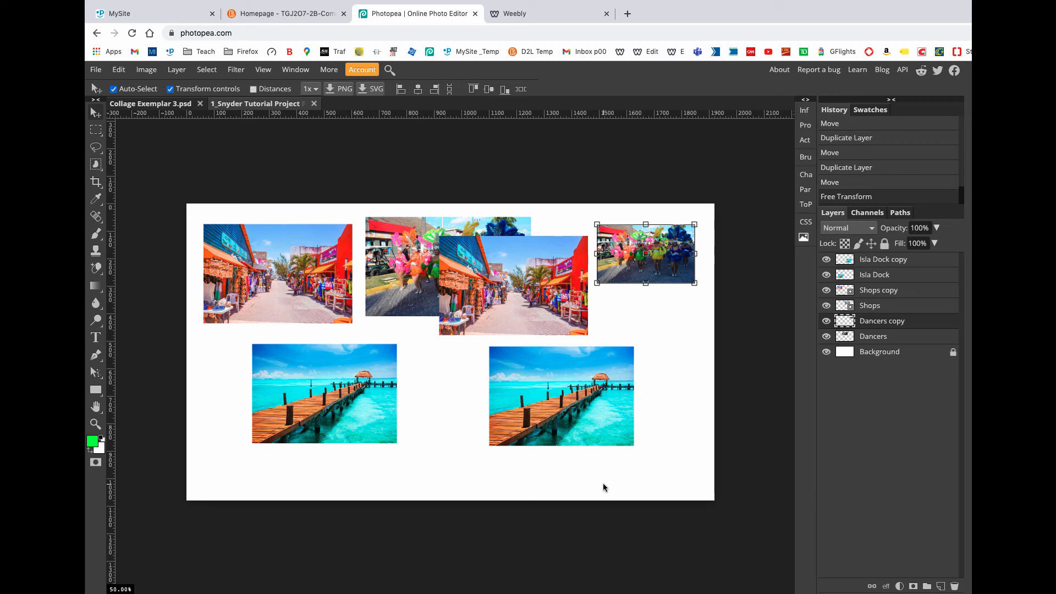
Step: Toggle the visibility of the Isla Dock copy layer off and on twice, and the Shops layer once
{"action": "left_click", "coordinate": [826, 260]}
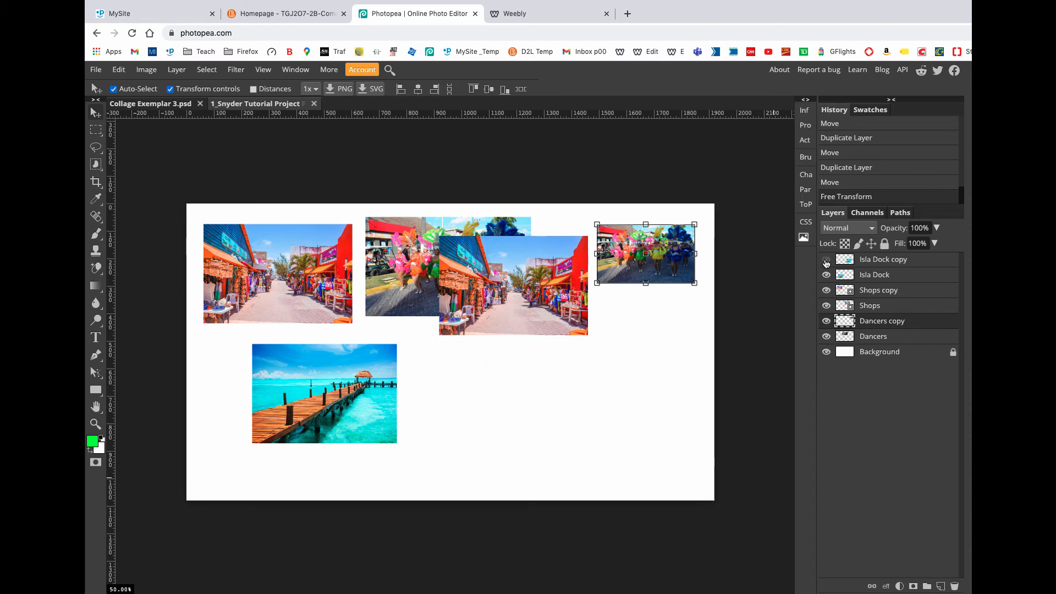
{"action": "left_click", "coordinate": [826, 261]}
{"action": "left_click", "coordinate": [826, 260]}
{"action": "left_click", "coordinate": [826, 260]}
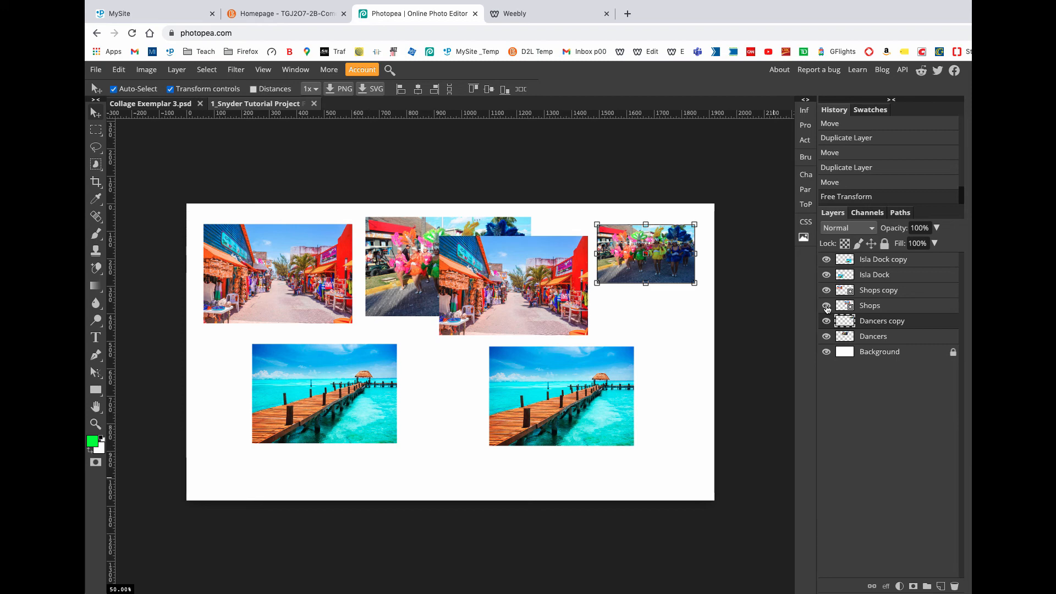
{"action": "left_click", "coordinate": [827, 307]}
{"action": "left_click", "coordinate": [826, 306]}
Step: Hide both Isla Dock layers, both Shops layers and the Dancers copy, leaving only Dancers and Background visible
{"action": "left_click", "coordinate": [827, 261]}
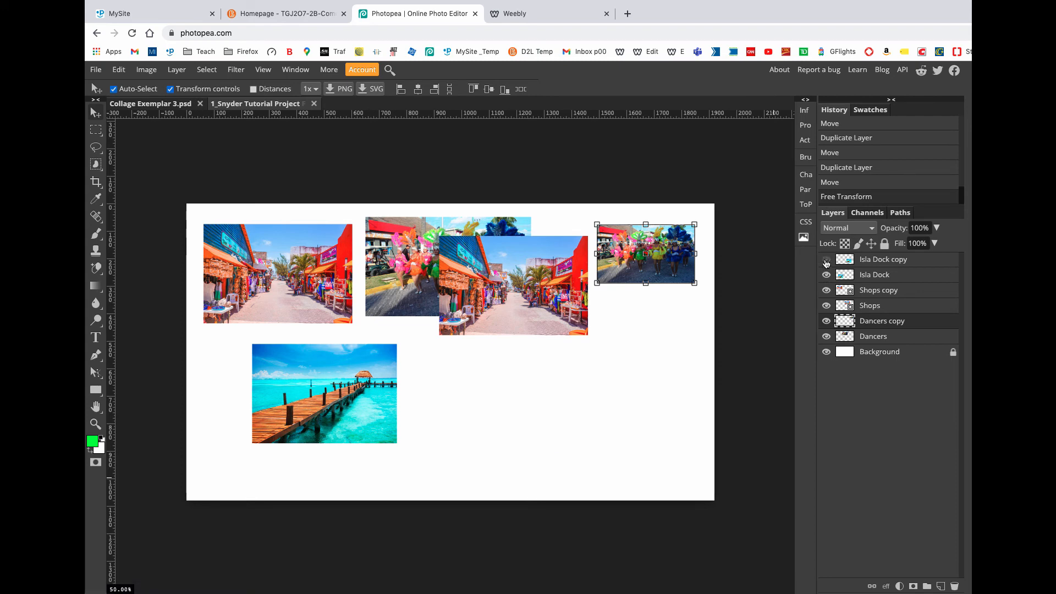
{"action": "left_click_drag", "start_coordinate": [827, 263], "coordinate": [828, 303]}
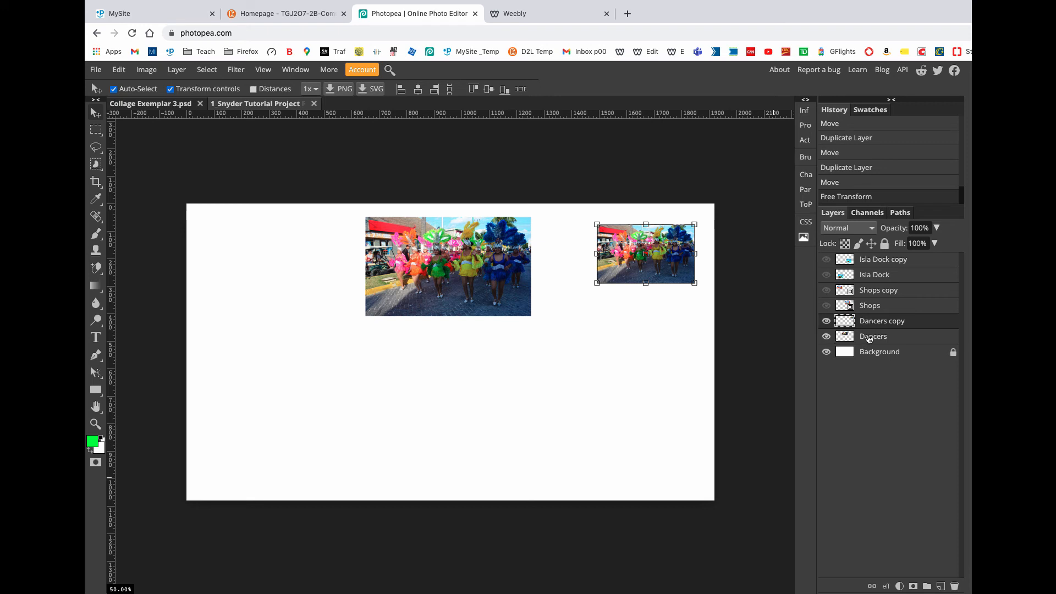
{"action": "left_click", "coordinate": [827, 322]}
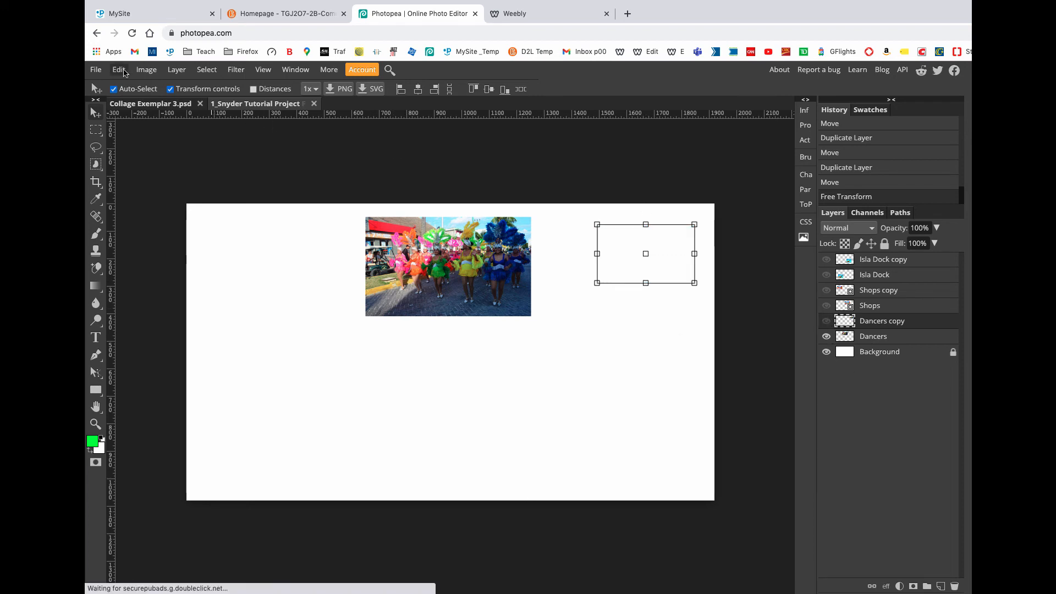
Step: Turn off the transform controls and show the hidden Dancers copy, both Shops layers and both Isla Dock layers again
{"action": "left_click", "coordinate": [171, 89]}
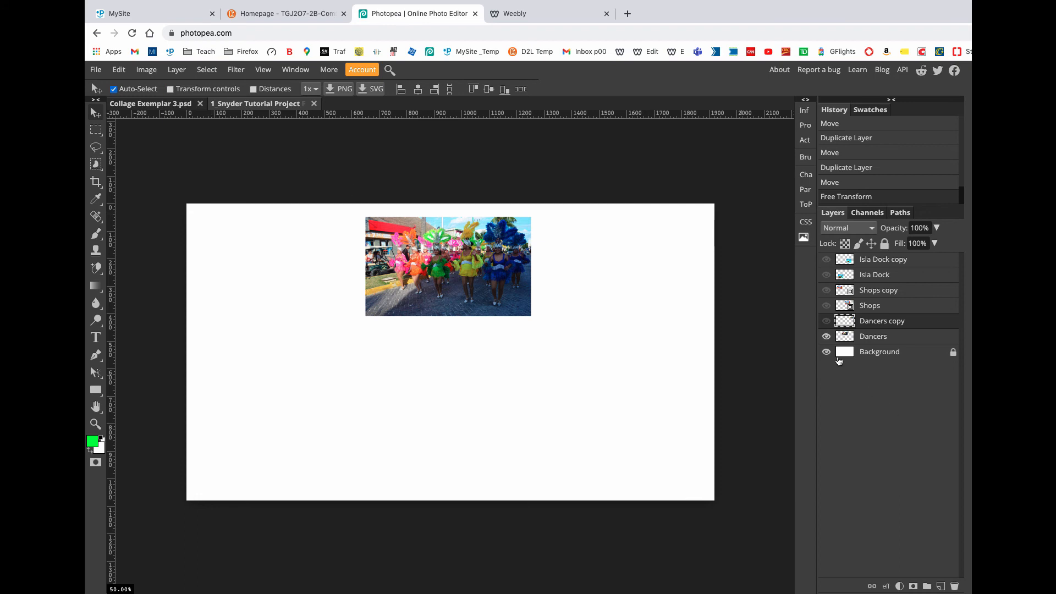
{"action": "left_click", "coordinate": [826, 322]}
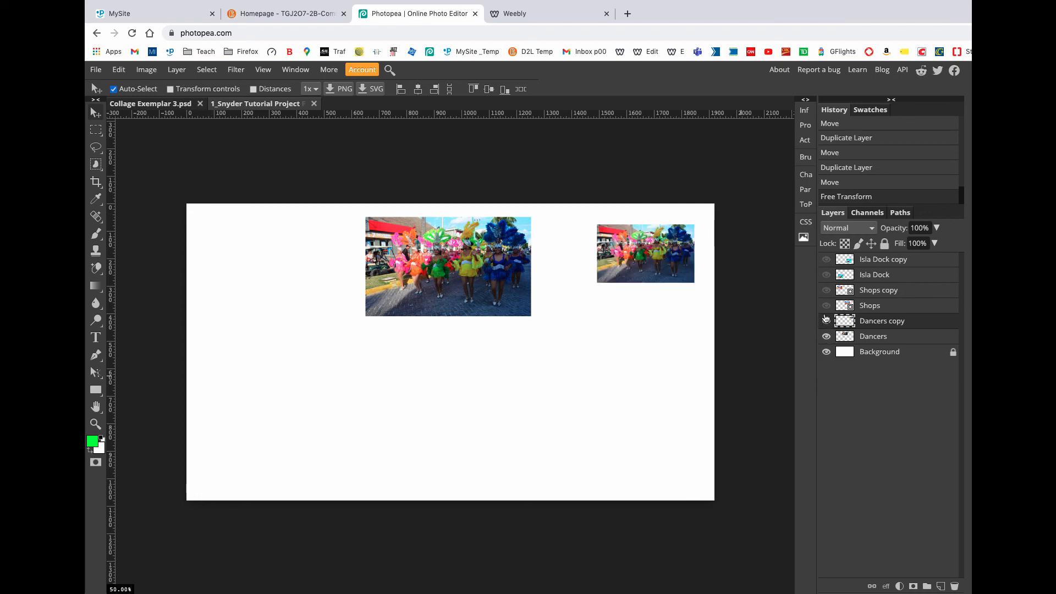
{"action": "left_click", "coordinate": [826, 305]}
{"action": "left_click", "coordinate": [826, 290]}
{"action": "left_click", "coordinate": [826, 274]}
{"action": "left_click", "coordinate": [826, 259]}
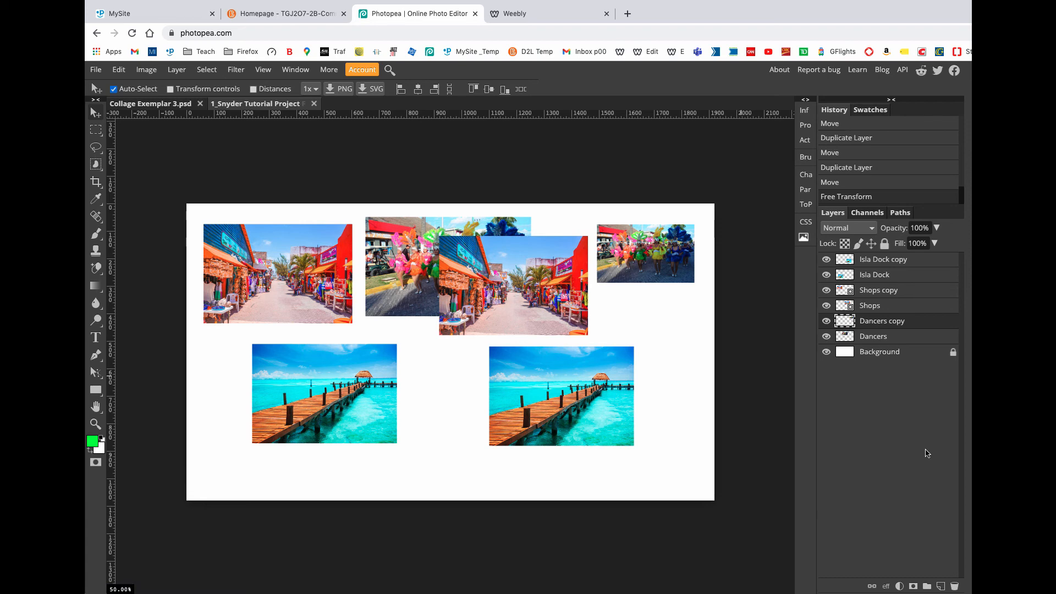
{"action": "left_click", "coordinate": [899, 265]}
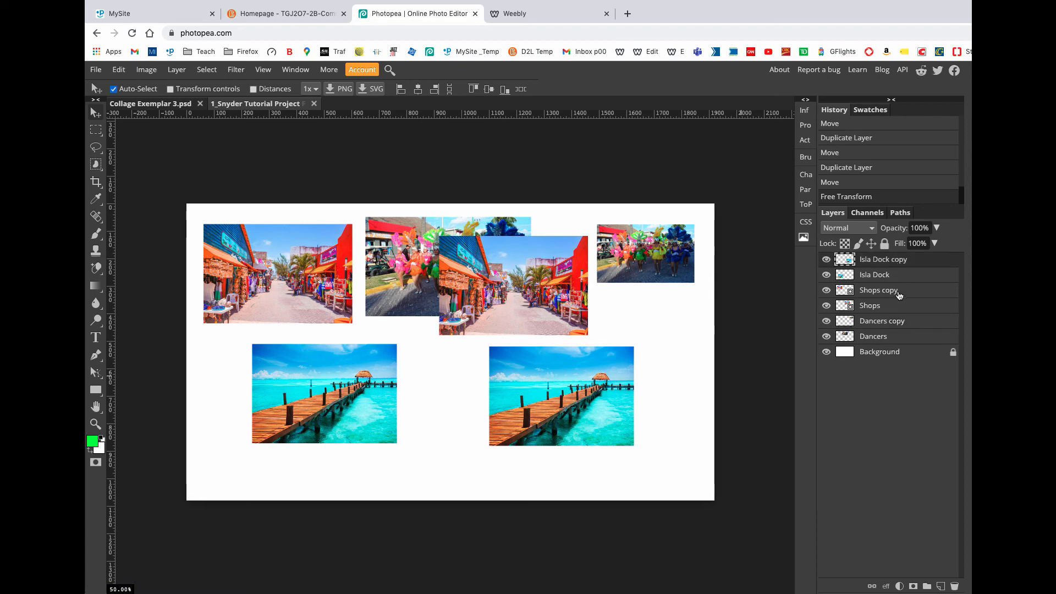
{"action": "left_click", "coordinate": [899, 291]}
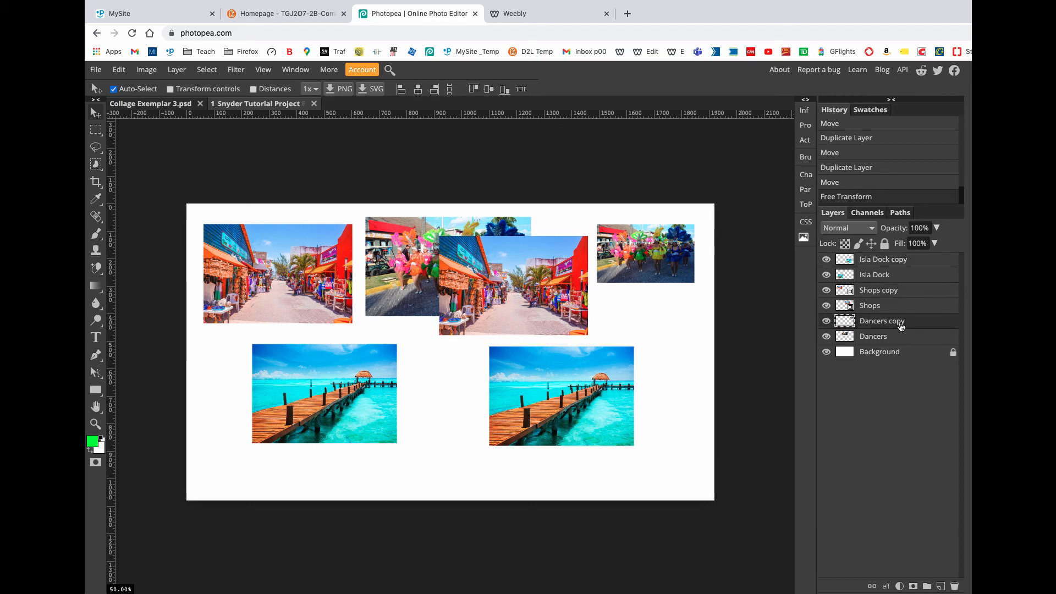
{"action": "left_click", "coordinate": [900, 323]}
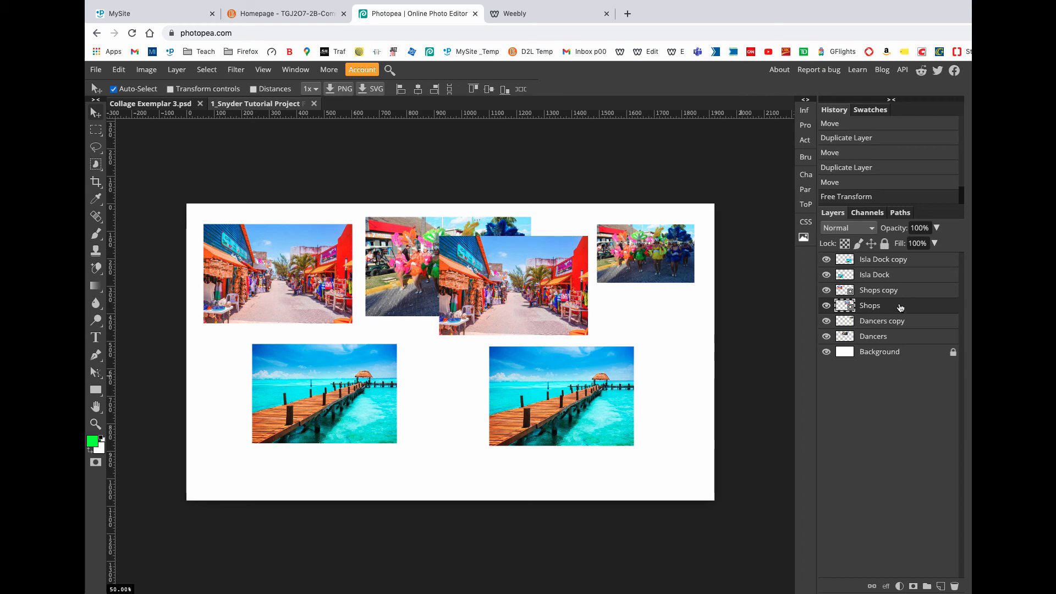
{"action": "left_click", "coordinate": [886, 276], "text": "shift"}
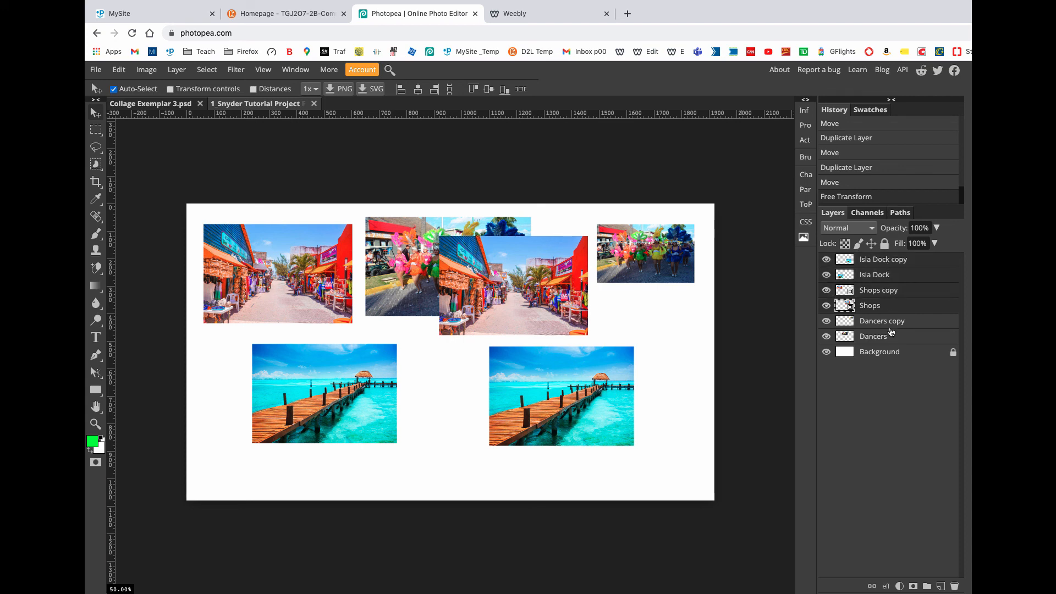
{"action": "left_click", "coordinate": [893, 276]}
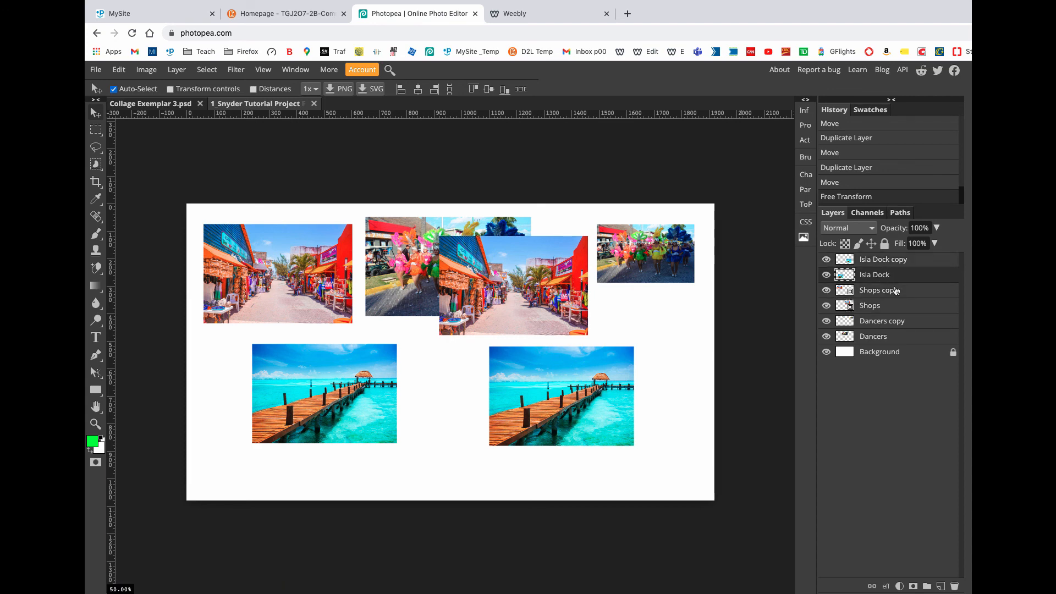
{"action": "left_click", "coordinate": [879, 322]}
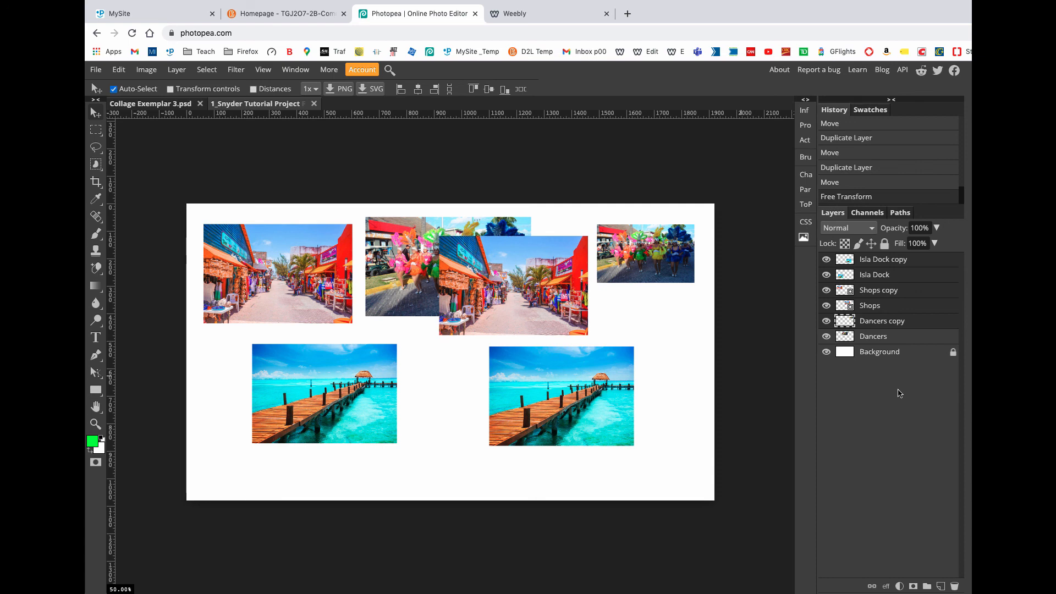
Step: Delete the Isla Dock copy, Shops copy and Dancers copy layers together
{"action": "left_click", "coordinate": [881, 295]}
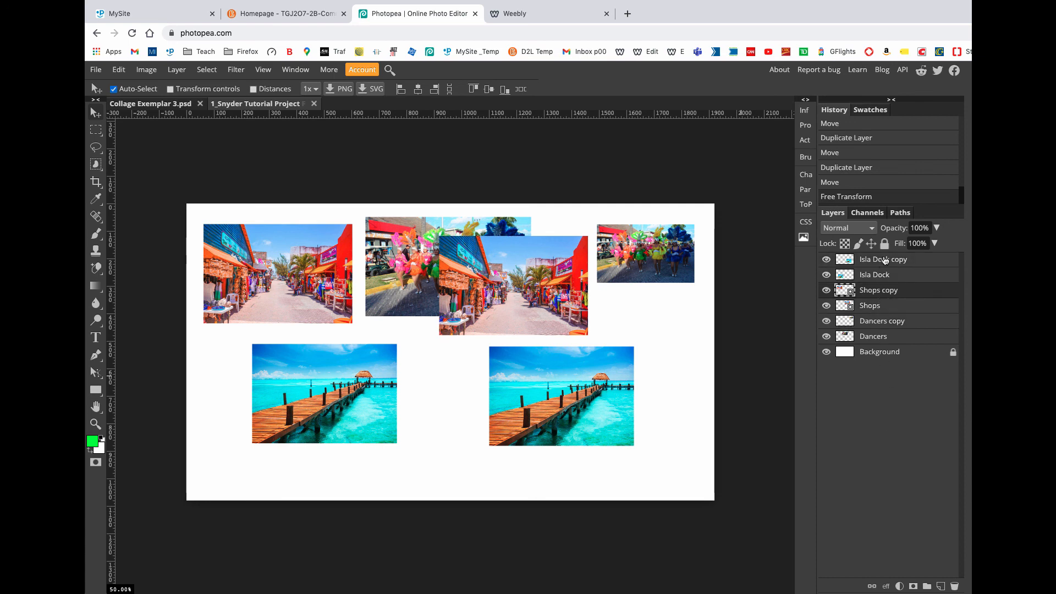
{"action": "left_click", "coordinate": [884, 262]}
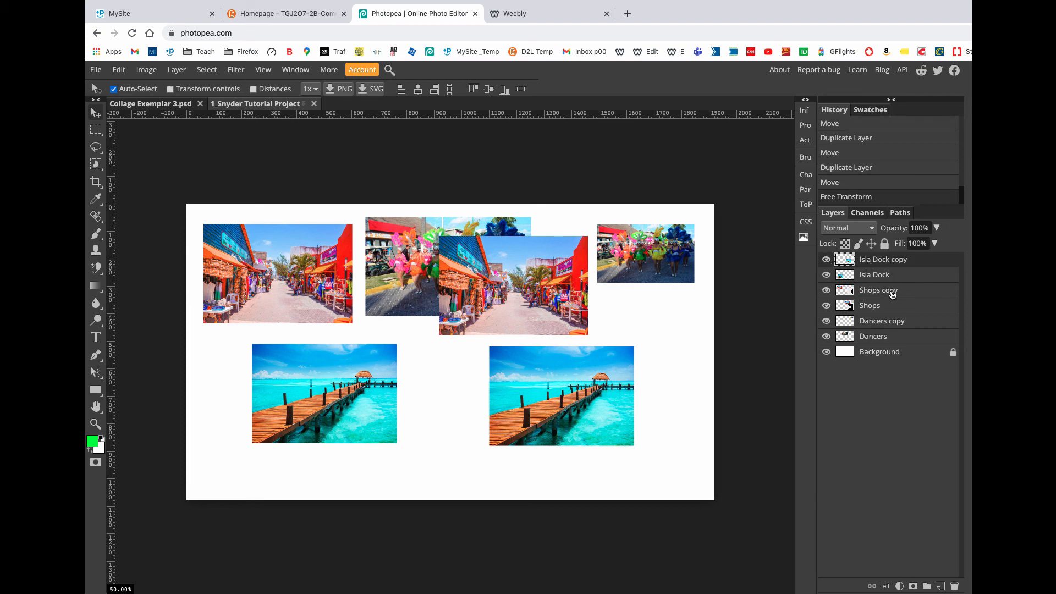
{"action": "left_click", "coordinate": [898, 325]}
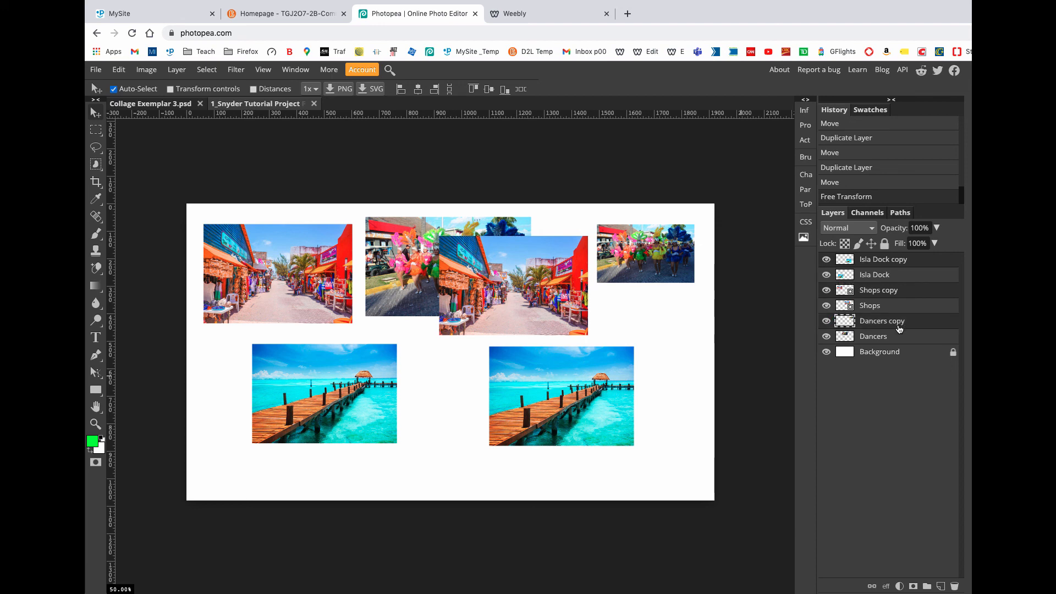
{"action": "key", "text": "Delete"}
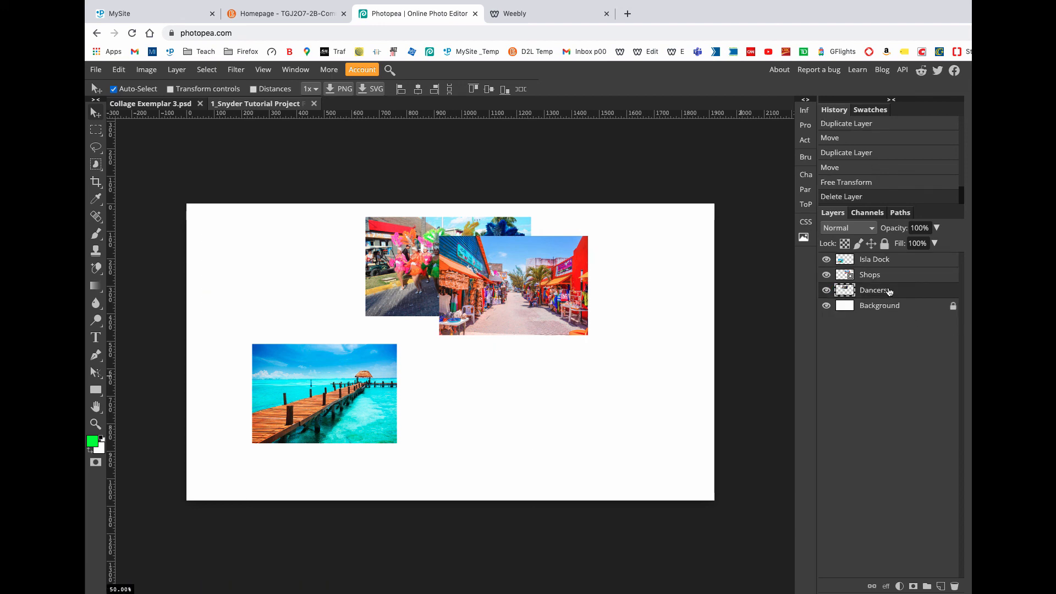
Step: Reorder the picture layers so Dancers is on top, followed by Isla Dock and Shops above the Background
{"action": "mouse_move", "coordinate": [868, 295]}
{"action": "left_mouse_down"}
{"action": "mouse_move", "coordinate": [867, 271]}
{"action": "mouse_move", "coordinate": [880, 264]}
{"action": "mouse_move", "coordinate": [878, 285]}
{"action": "left_mouse_up"}
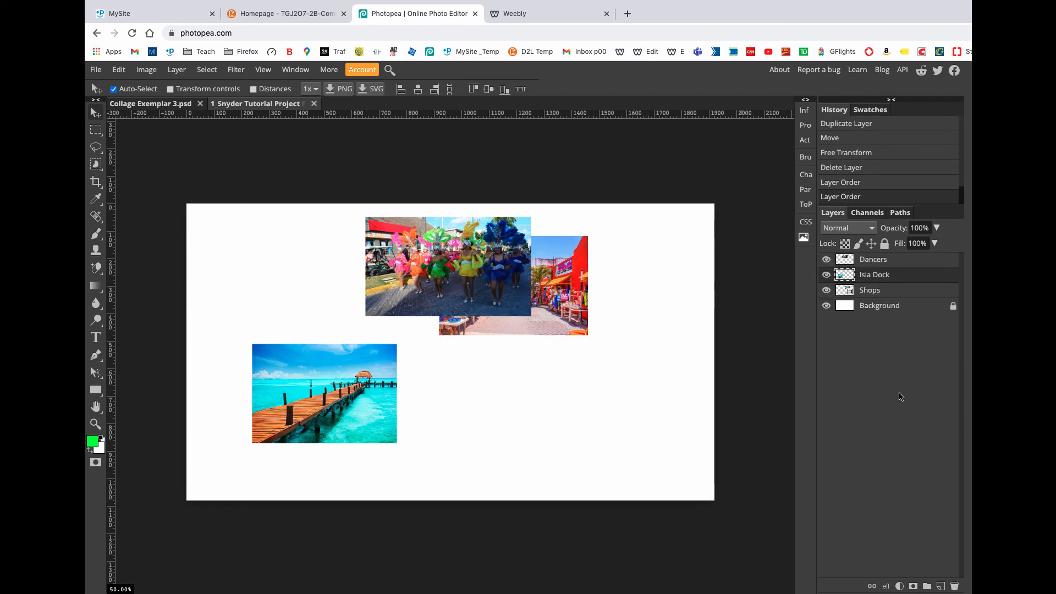